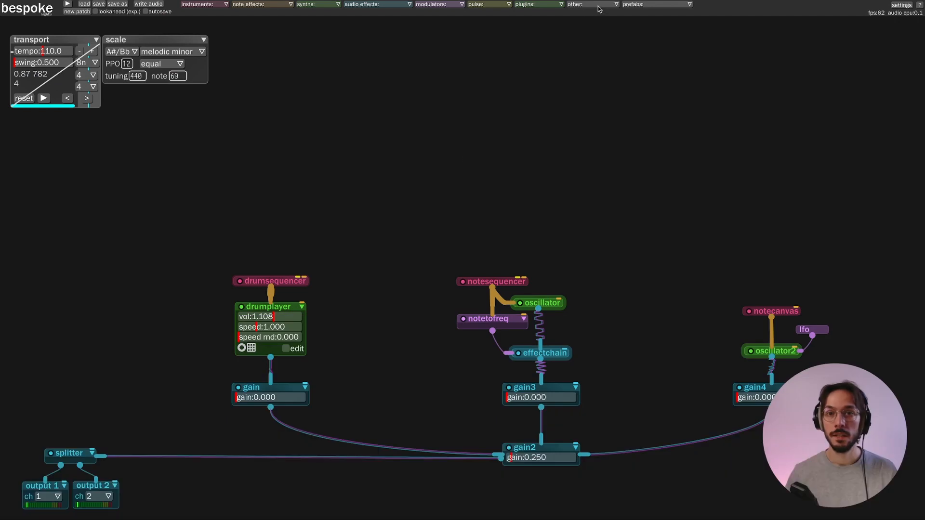
# Step: Add a songbuilder module and place it in the empty space above the drum and note sequencers
pyautogui.click(581, 5)
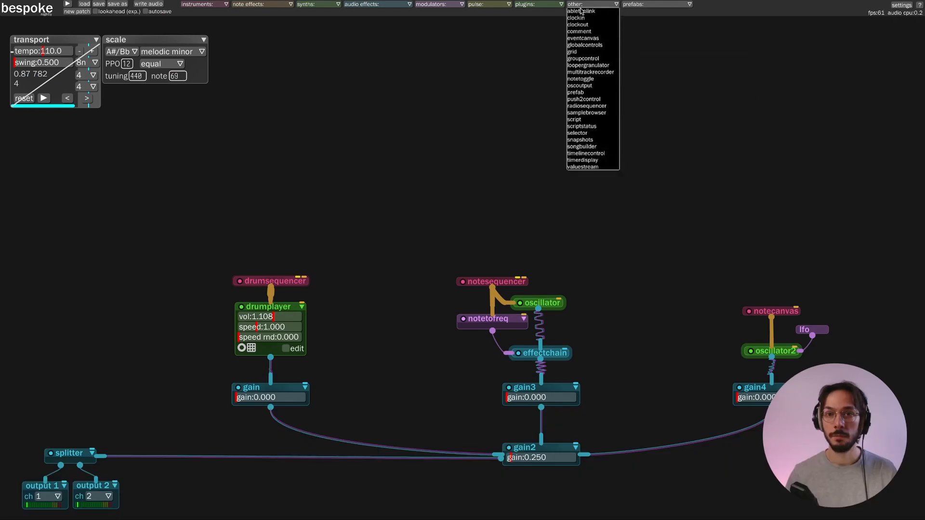
pyautogui.click(593, 147)
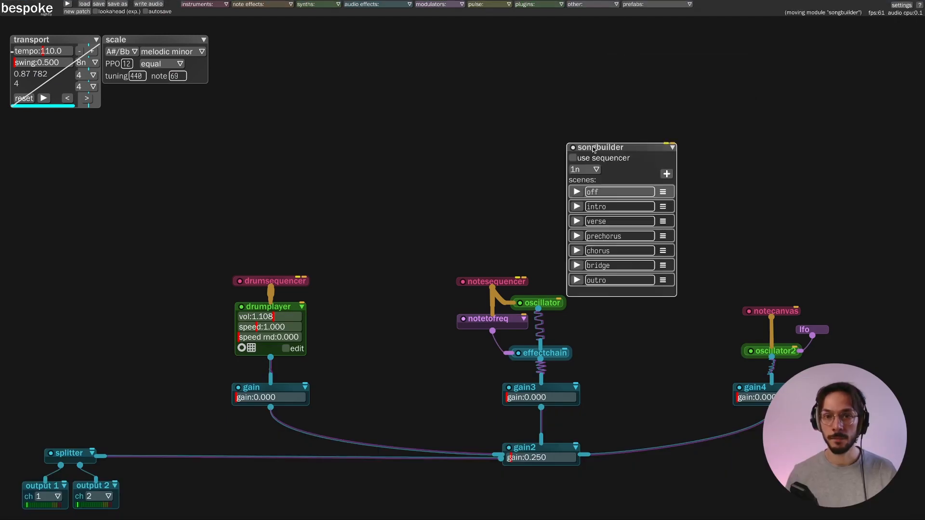
pyautogui.click(407, 88)
pyautogui.scroll(3, 506, 130)
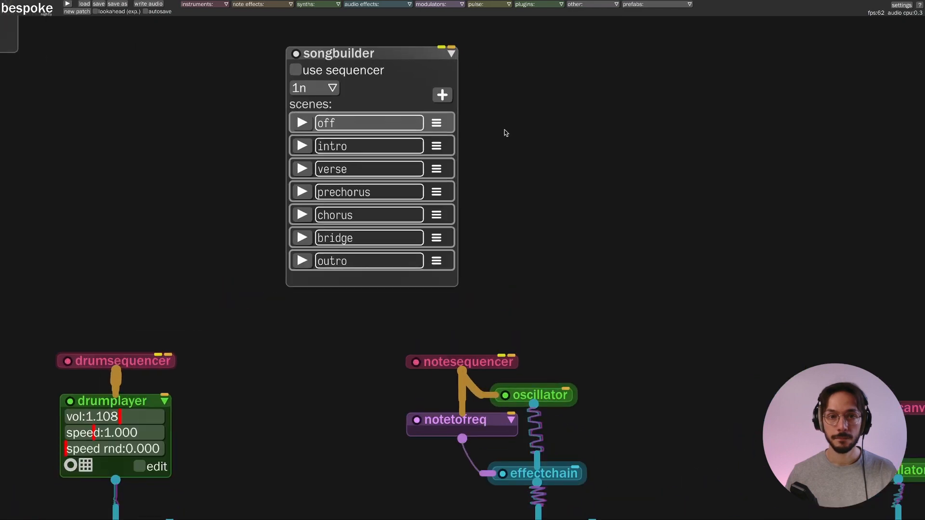
pyautogui.scroll(2, 504, 134)
pyautogui.scroll(2, 511, 153)
pyautogui.moveTo(516, 160); pyautogui.dragTo(520, 158)
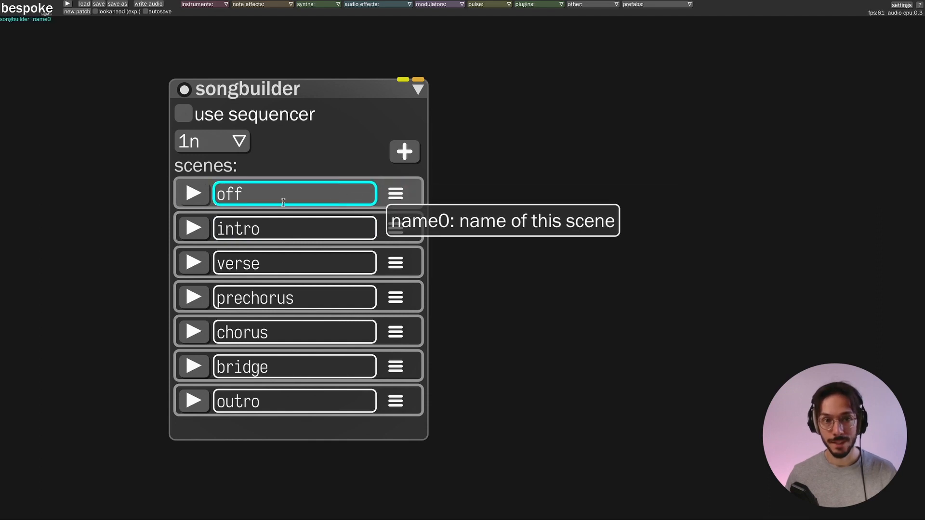
# Step: Rename the first four songbuilder scenes as OFF, INTRO, MAIN and OUTRO
pyautogui.click(331, 199)
pyautogui.press('Tab')
pyautogui.hotkey('shift', 'Tab')
pyautogui.press('Tab')
pyautogui.hotkey('shift', 'Tab')
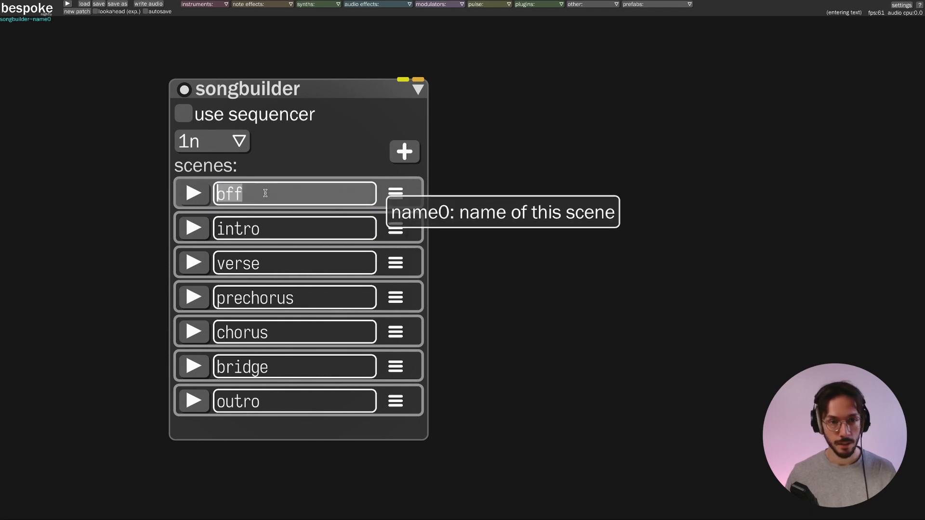
pyautogui.write('OFF')
pyautogui.press('Tab')
pyautogui.write('INTRO')
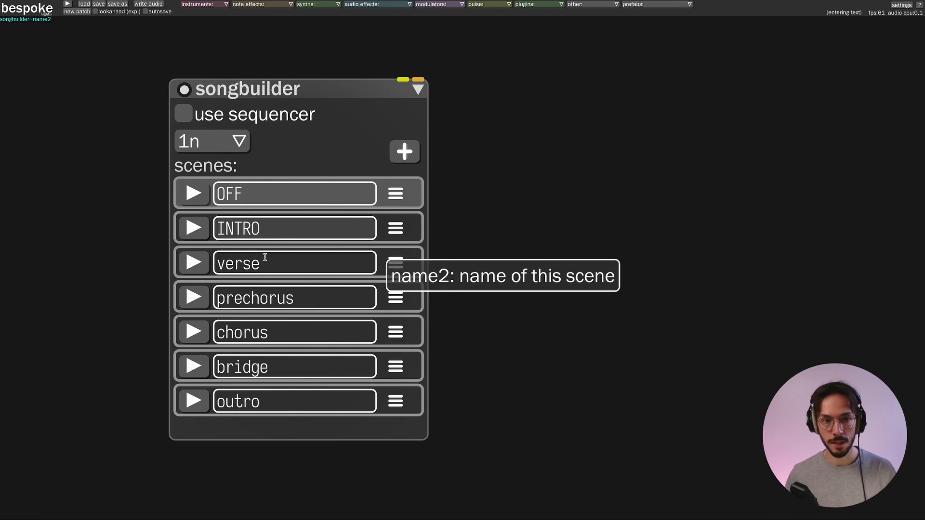
pyautogui.press('Tab')
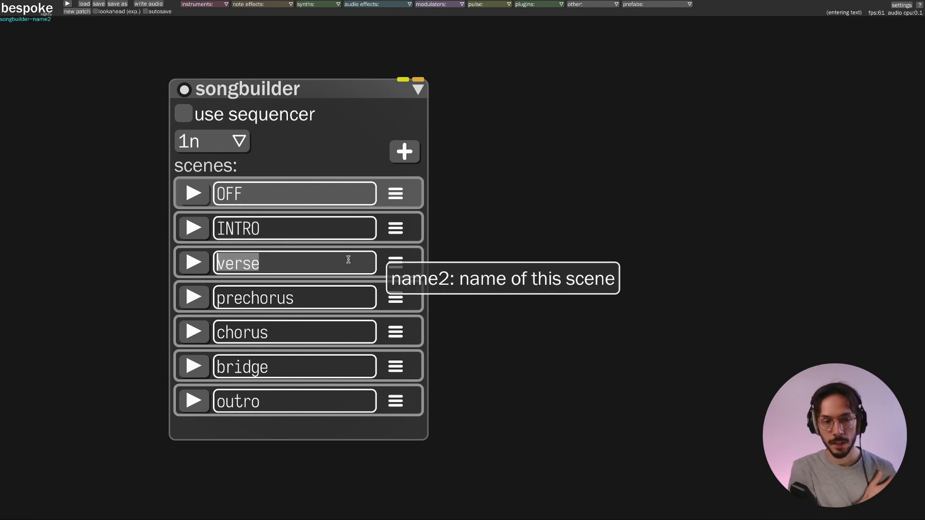
pyautogui.write('MAIN')
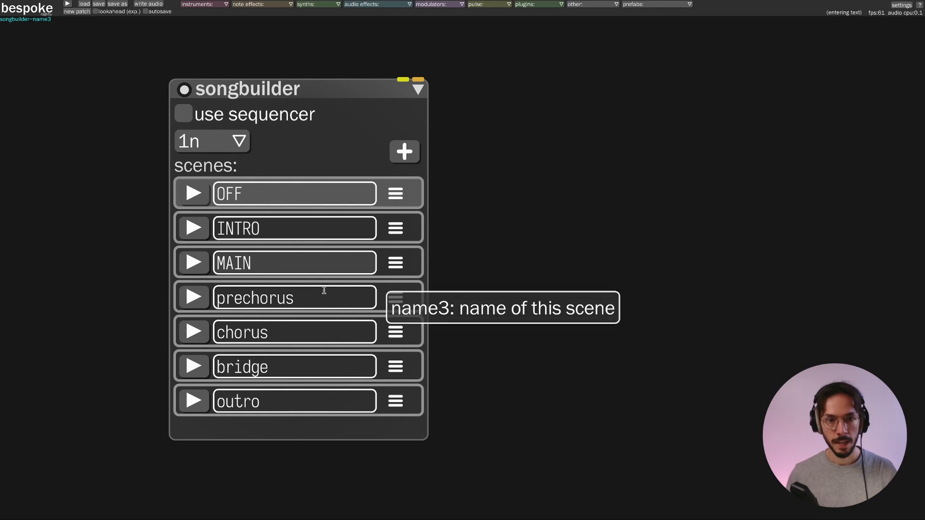
pyautogui.press('Tab')
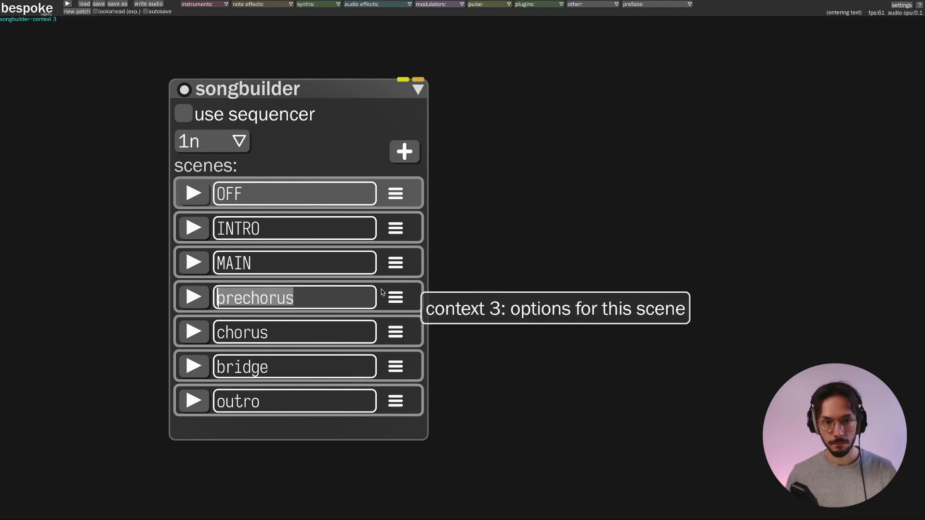
pyautogui.write('OUTRO')
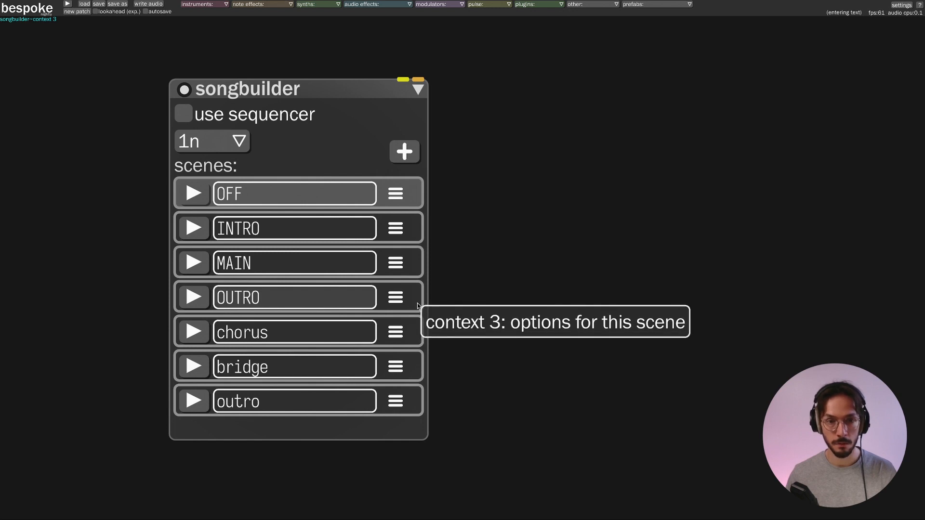
# Step: Delete the chorus scene from the songbuilder
pyautogui.click(404, 332)
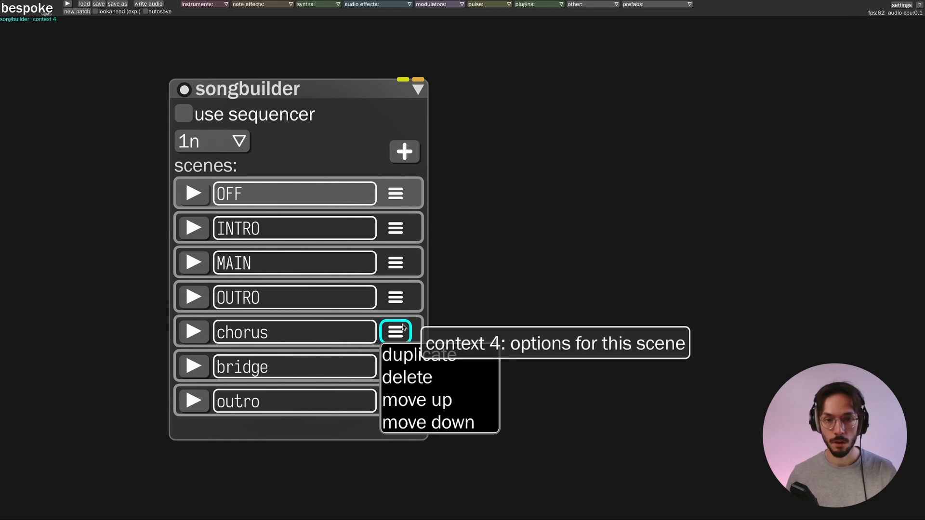
pyautogui.click(426, 378)
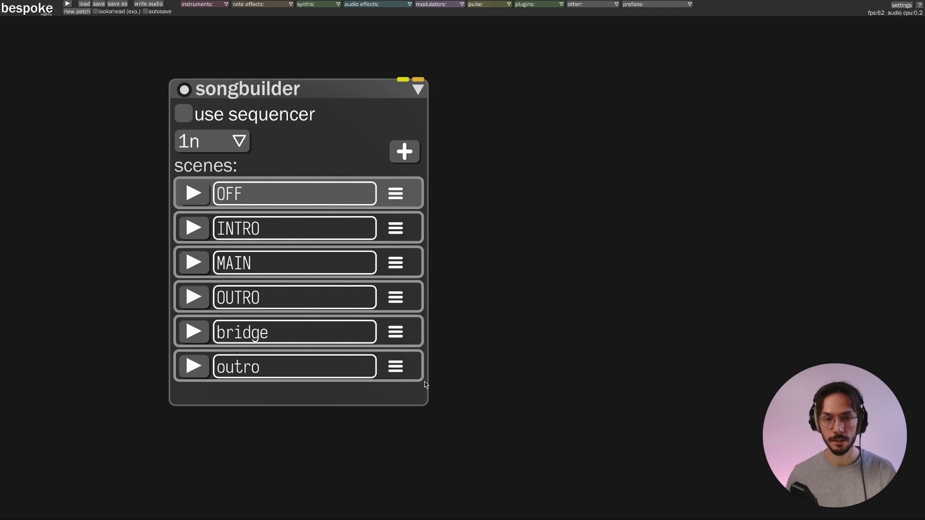
# Step: Duplicate the bridge scene and rename the copy as NEW SCENE
pyautogui.click(398, 334)
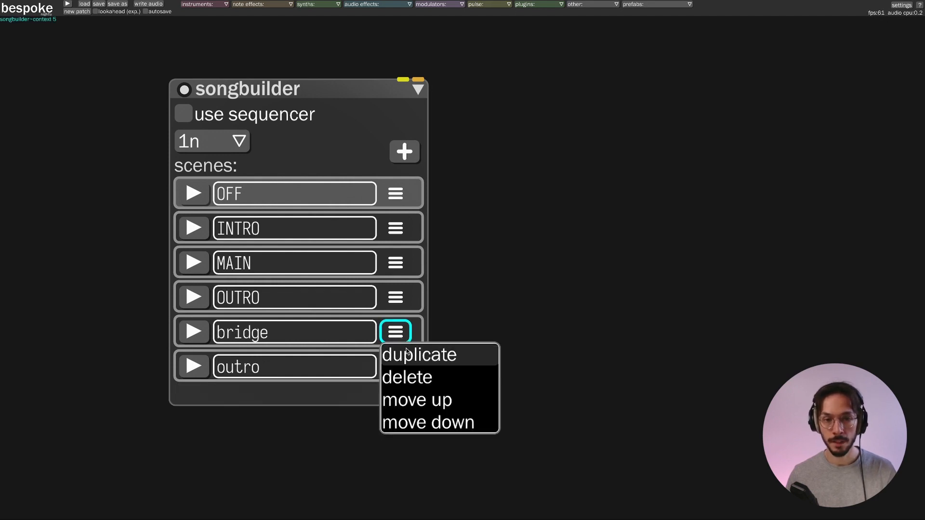
pyautogui.click(439, 358)
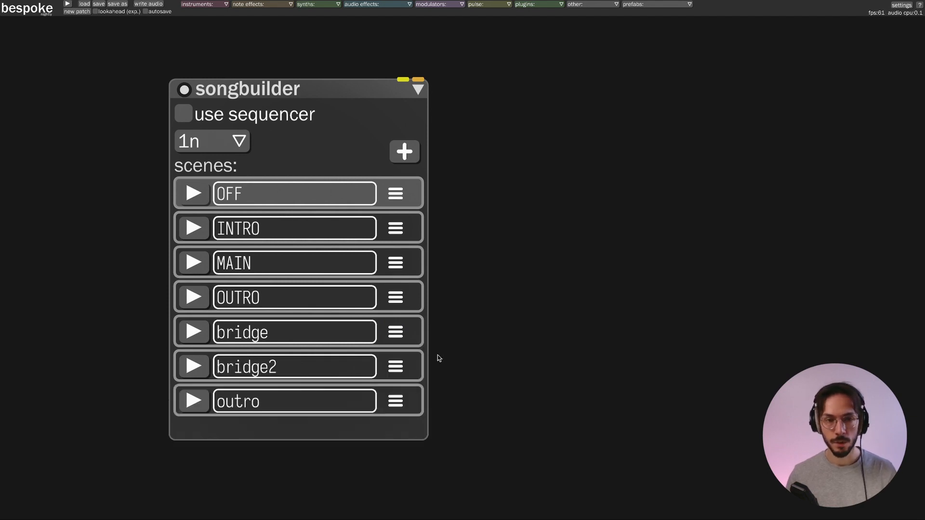
pyautogui.click(350, 375)
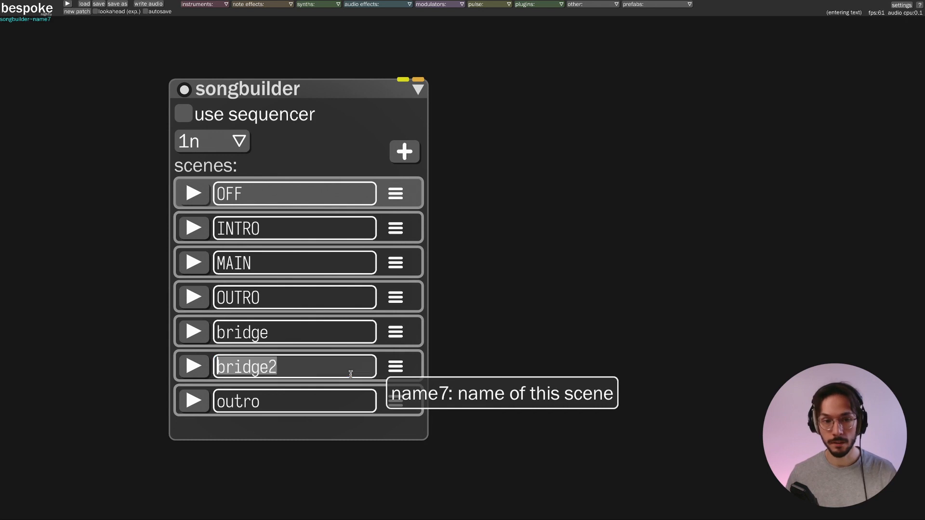
pyautogui.write('NEW SCENE')
# Step: Move NEW SCENE up one place in the scene list and back down again
pyautogui.click(395, 367)
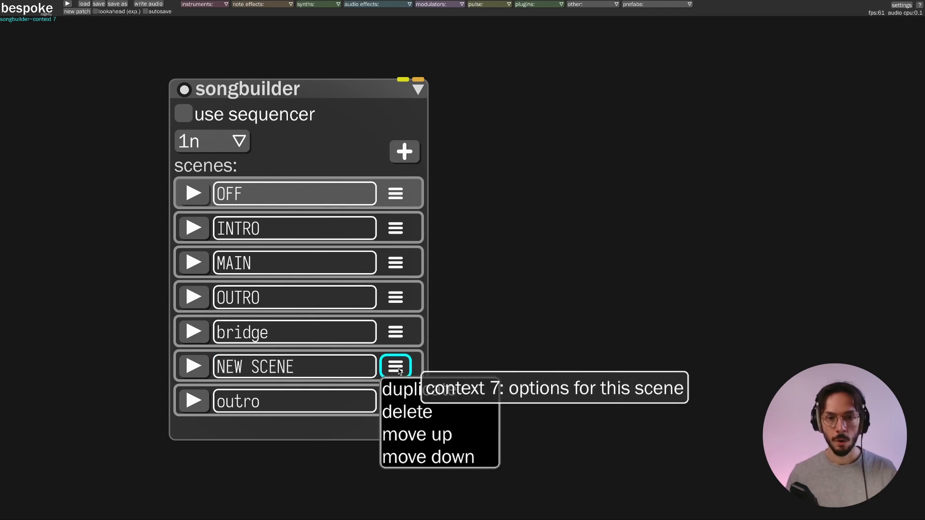
pyautogui.click(432, 432)
pyautogui.click(395, 332)
pyautogui.click(424, 421)
# Step: Delete the bridge, NEW SCENE and lowercase outro scenes from the songbuilder
pyautogui.click(395, 332)
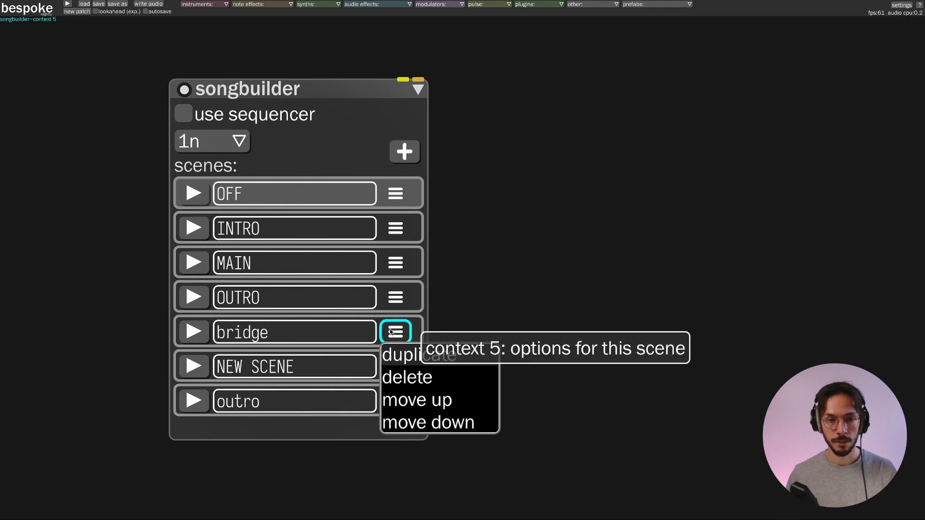
pyautogui.click(429, 374)
pyautogui.click(395, 332)
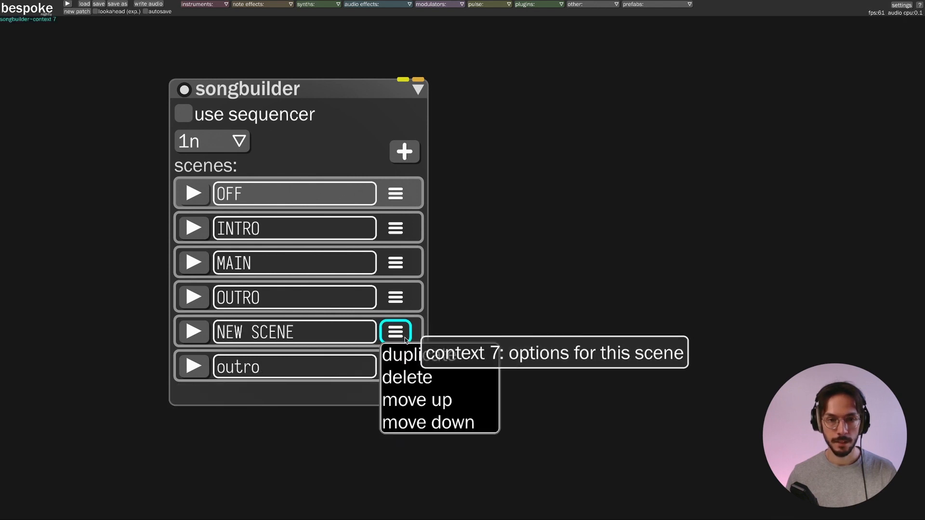
pyautogui.click(421, 376)
pyautogui.click(395, 332)
pyautogui.click(409, 377)
# Step: Add three target columns to the songbuilder for the scenes to control
pyautogui.moveTo(506, 147); pyautogui.dragTo(448, 189)
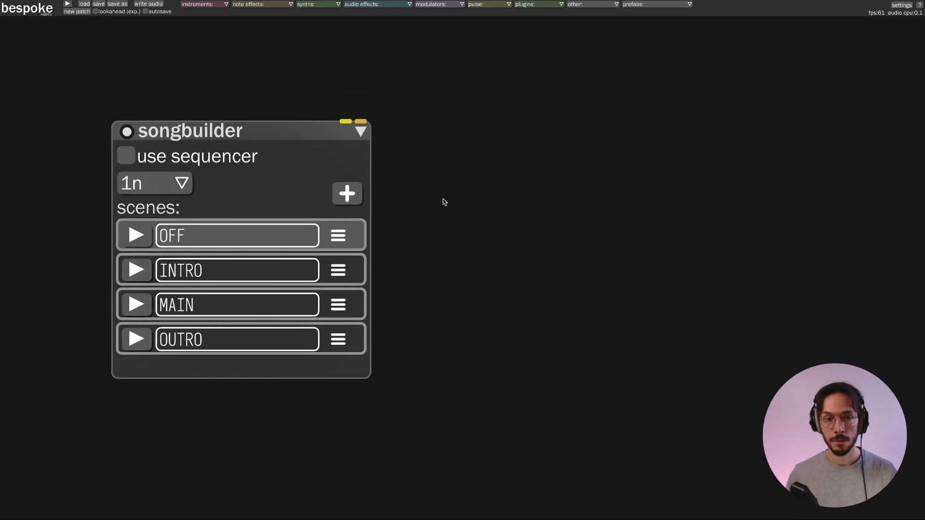
pyautogui.click(345, 199)
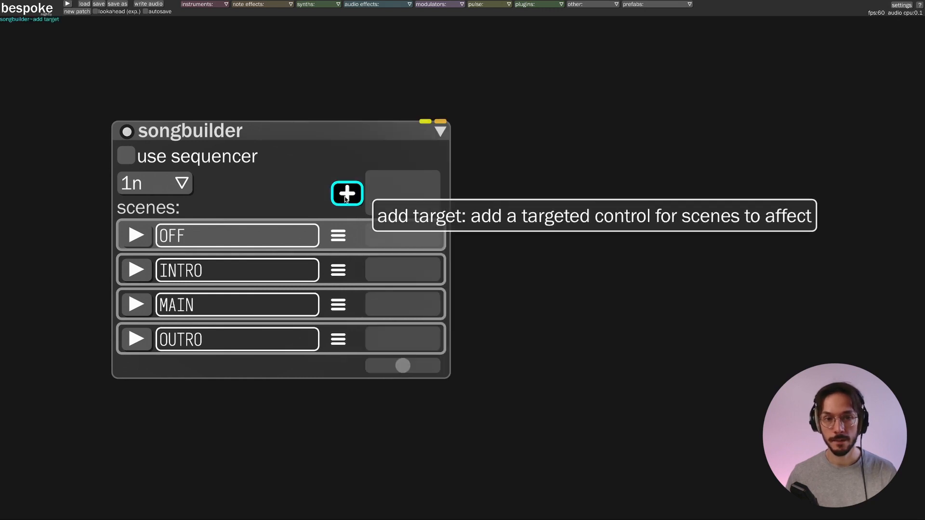
pyautogui.click(349, 200)
pyautogui.click(355, 202)
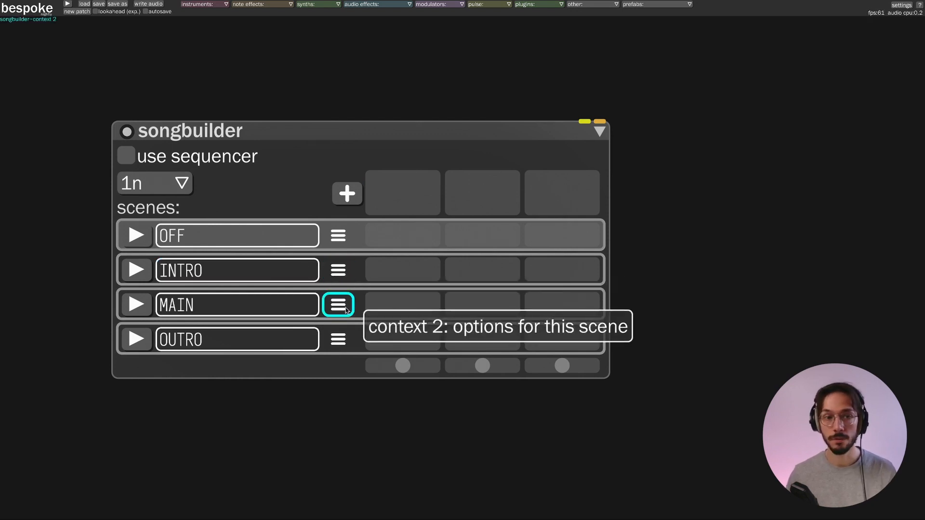
# Step: Examine the drum and note sequencer chains in the patch below the songbuilder
pyautogui.scroll(-5, 239, 424)
pyautogui.moveTo(247, 422); pyautogui.dragTo(455, 211)
pyautogui.scroll(-3, 424, 196)
pyautogui.scroll(-1, 466, 214)
pyautogui.scroll(-1, 455, 211)
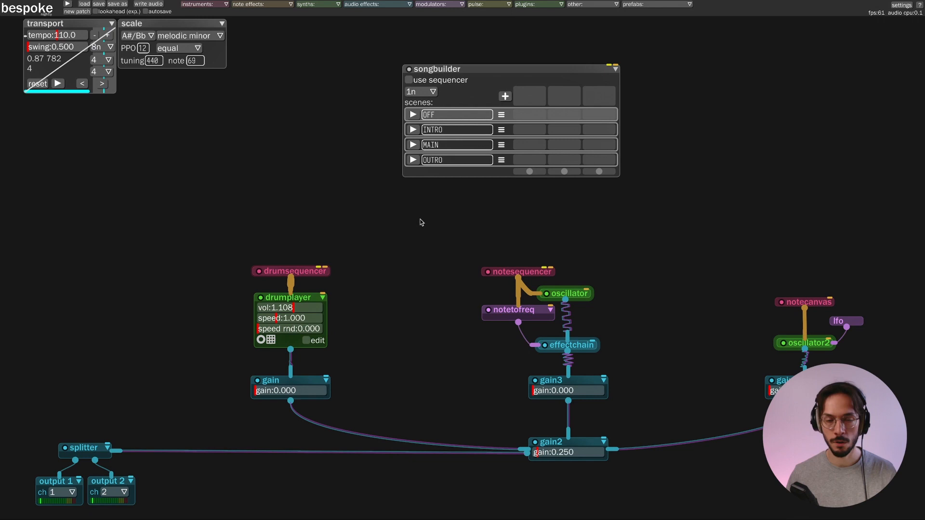
pyautogui.moveTo(244, 198); pyautogui.dragTo(363, 413)
pyautogui.moveTo(478, 214); pyautogui.dragTo(624, 409)
pyautogui.click(419, 341)
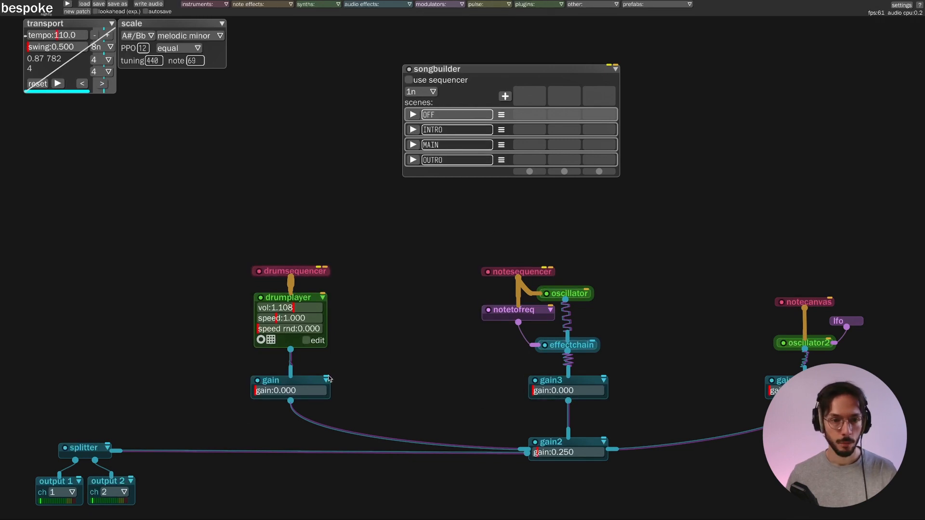
# Step: Start playback and audition the drum chain by setting its gain to 1 and back to 0
pyautogui.press('space')
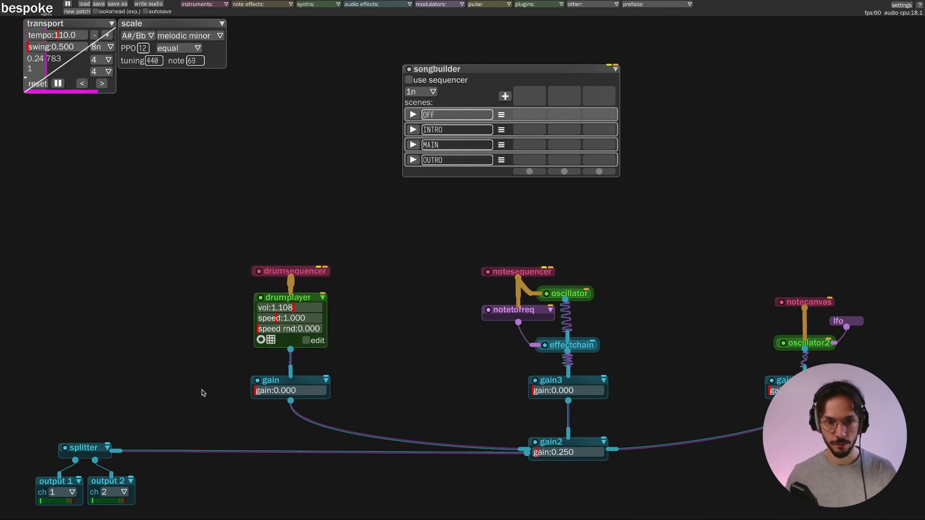
pyautogui.click(272, 395)
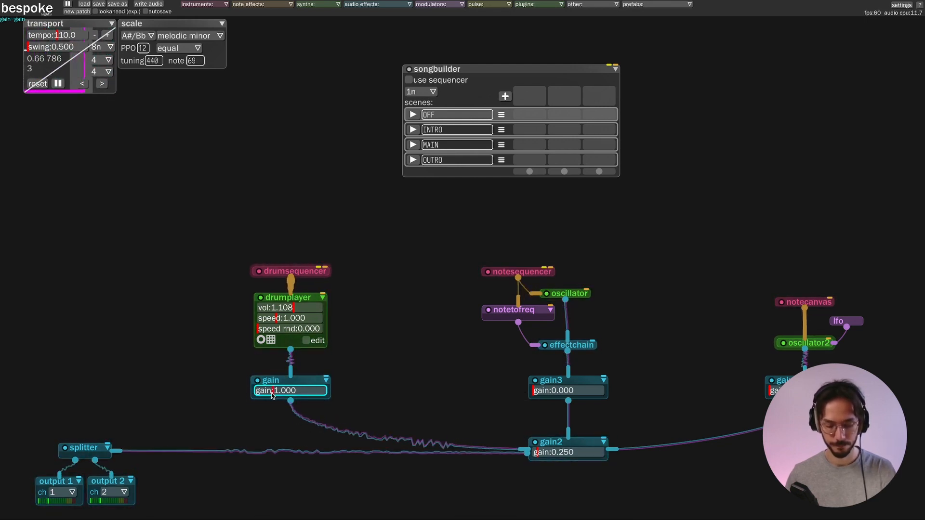
pyautogui.write('0')
pyautogui.press('Return')
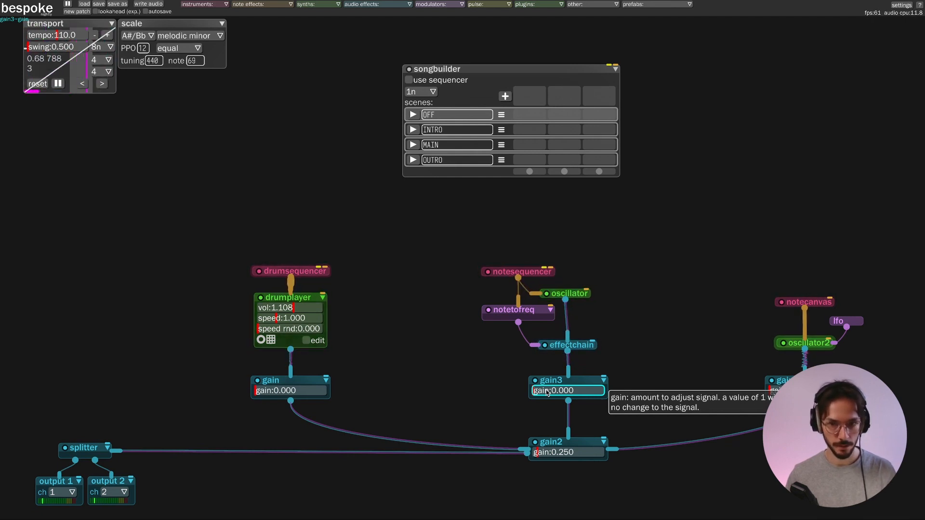
# Step: Audition the notesequencer chain by setting gain3 to 1 and back to 0, and the notecanvas chain by setting gain4 to 1
pyautogui.write('1')
pyautogui.press('Return')
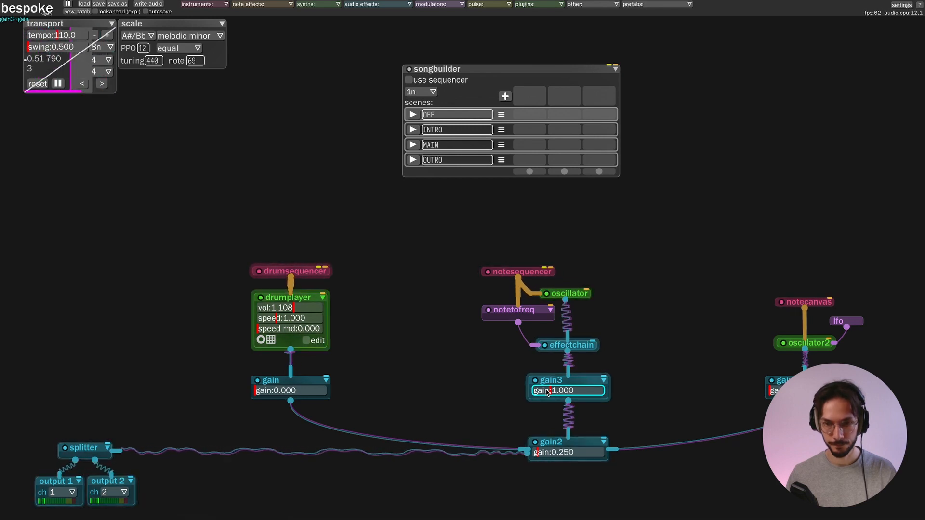
pyautogui.write('0')
pyautogui.press('Return')
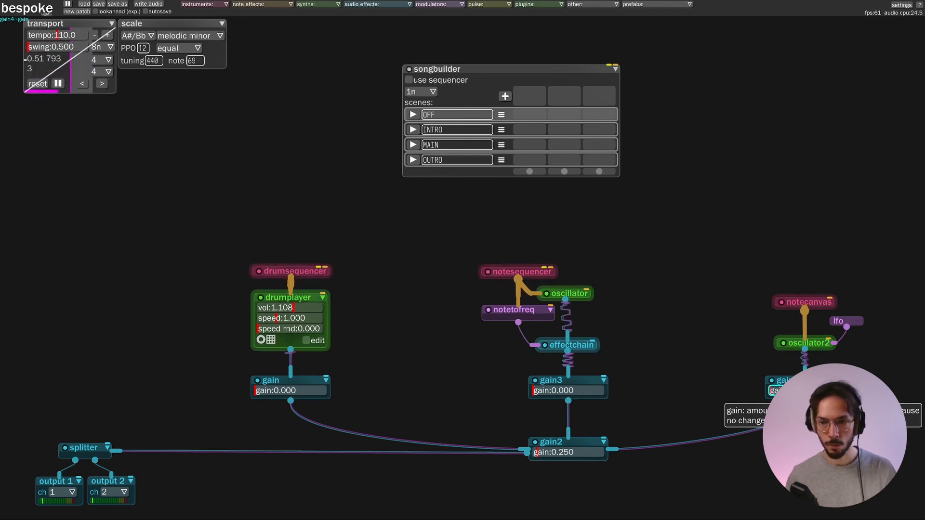
pyautogui.write('1')
pyautogui.press('Return')
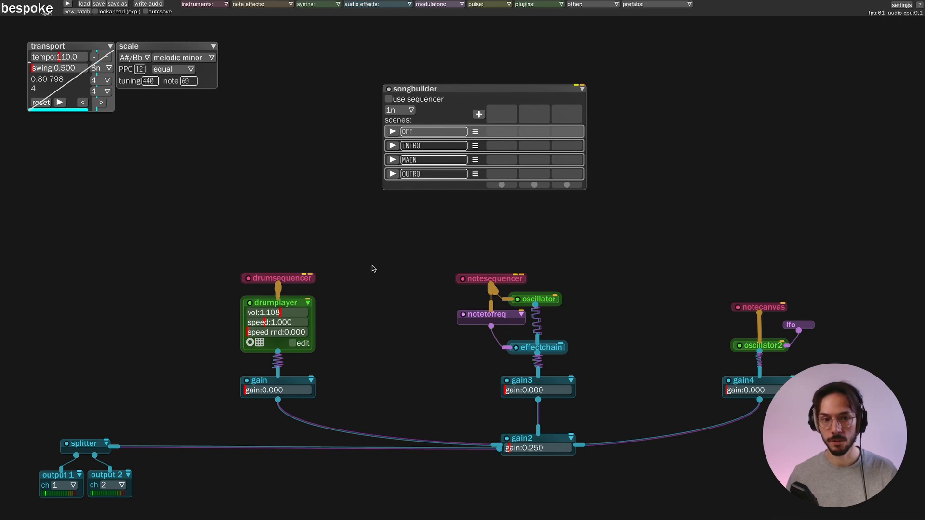
# Step: Connect the songbuilder's first target to the drumsequencer's enable toggle
pyautogui.moveTo(502, 187); pyautogui.dragTo(476, 221)
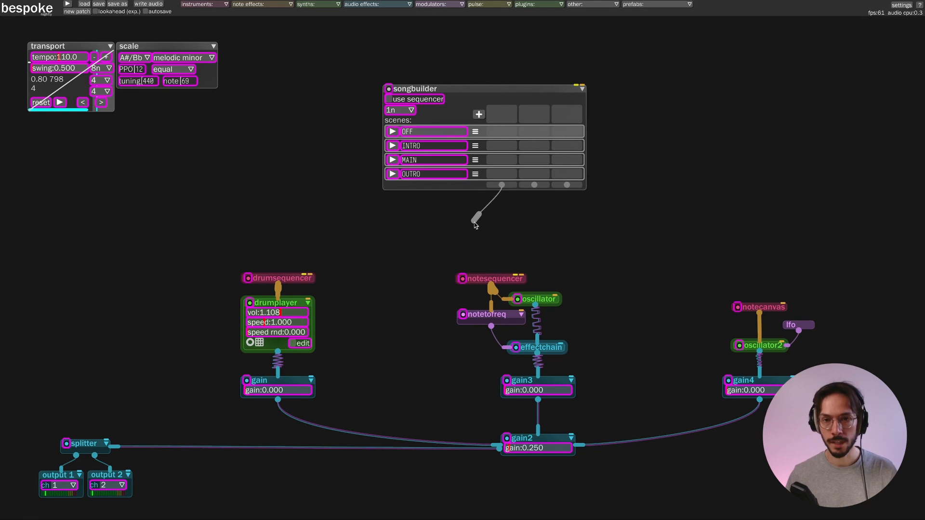
pyautogui.moveTo(474, 222); pyautogui.dragTo(474, 221)
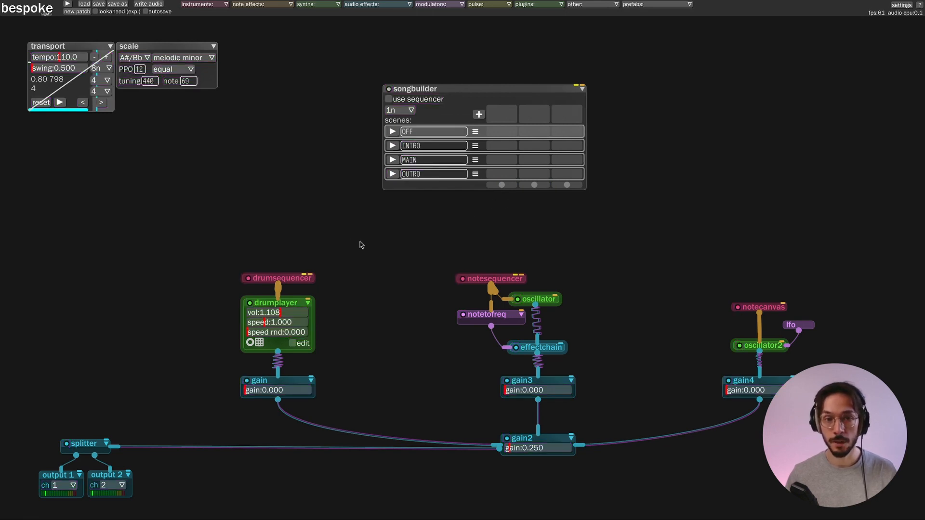
pyautogui.moveTo(502, 186); pyautogui.dragTo(251, 282)
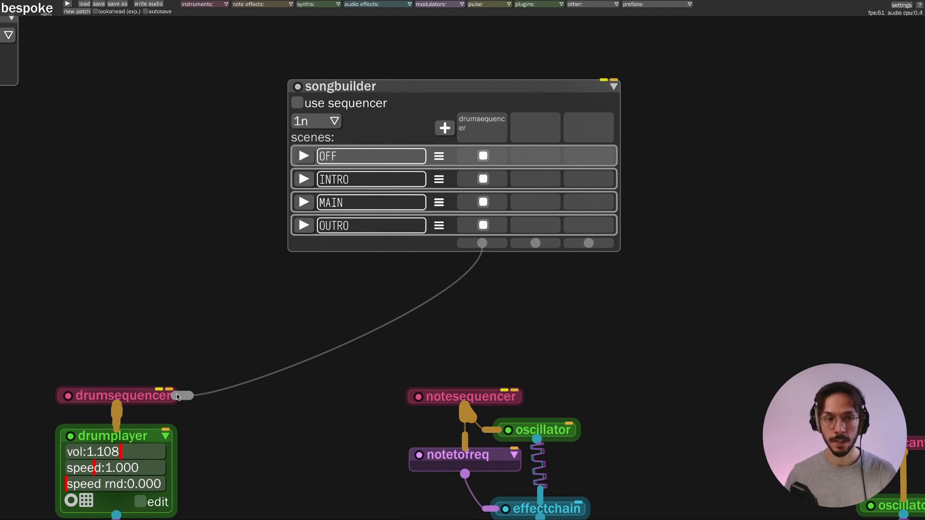
pyautogui.moveTo(68, 398)
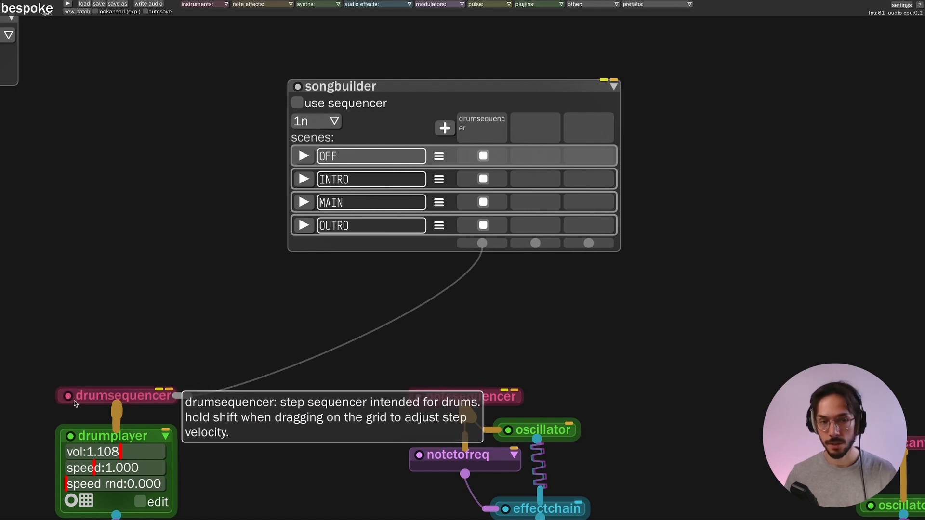
pyautogui.click(482, 157)
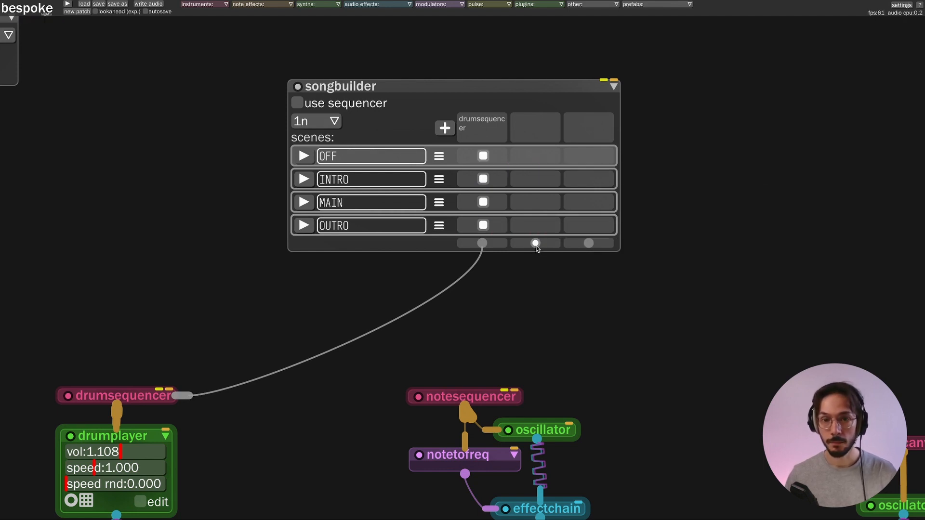
# Step: Connect the songbuilder's second target to the notesequencer's enable toggle and the third to the notecanvas's enable toggle
pyautogui.moveTo(535, 243); pyautogui.dragTo(420, 400)
pyautogui.moveTo(622, 333); pyautogui.dragTo(449, 313)
pyautogui.moveTo(416, 222); pyautogui.dragTo(689, 422)
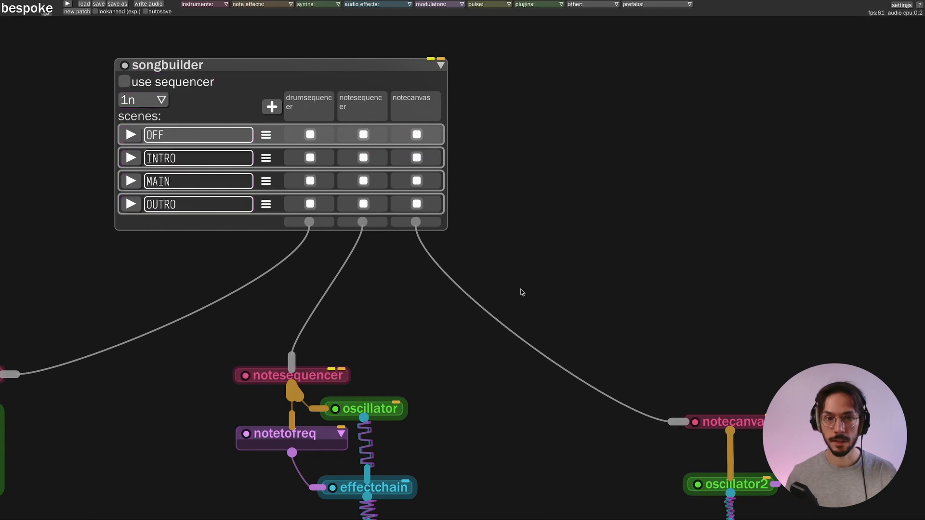
# Step: Expand the lfo beside the songbuilder, add a fourth songbuilder target and connect it to the lfo's free rate
pyautogui.moveTo(491, 259); pyautogui.dragTo(650, 245)
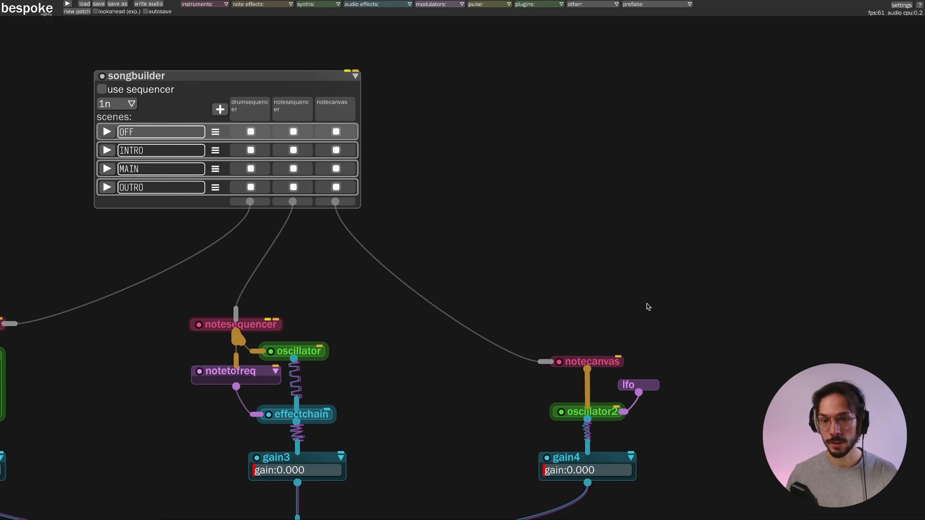
pyautogui.doubleClick(626, 383)
pyautogui.moveTo(626, 384); pyautogui.dragTo(720, 220)
pyautogui.click(219, 110)
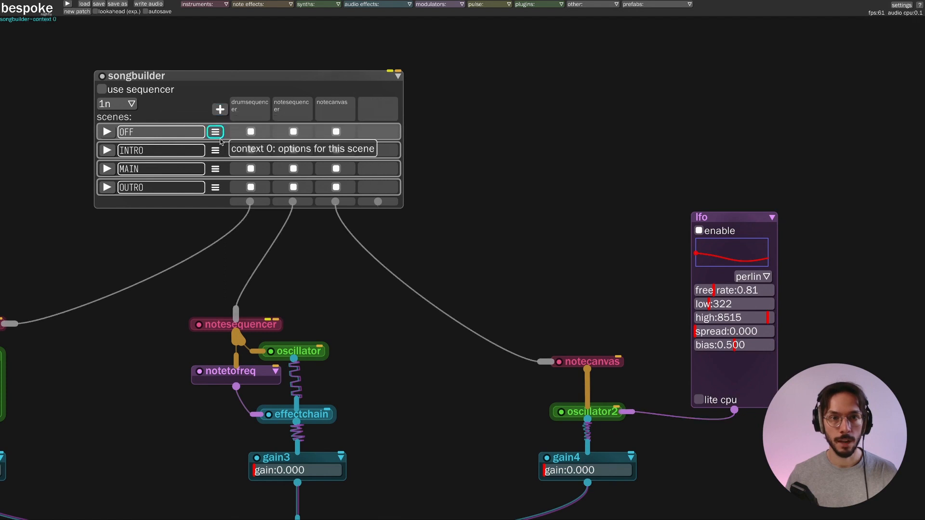
pyautogui.moveTo(378, 203); pyautogui.dragTo(744, 294)
pyautogui.click(220, 109)
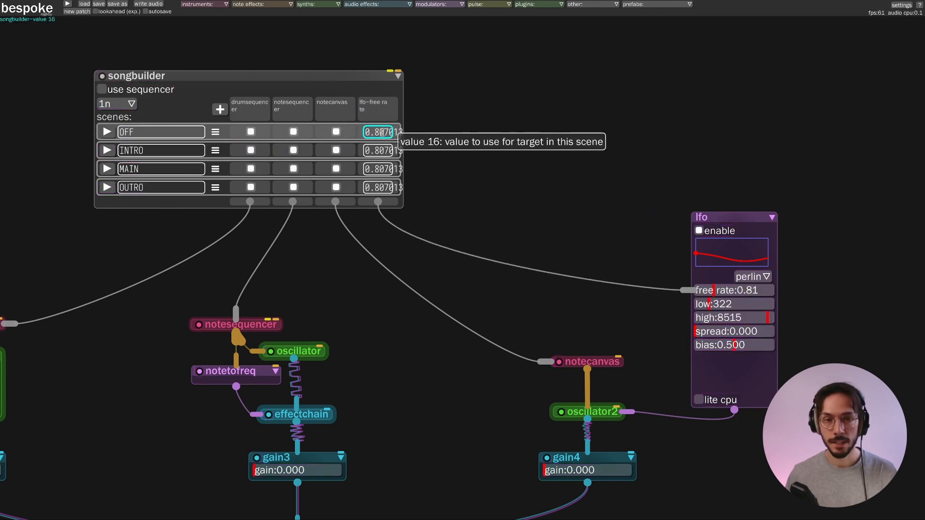
# Step: Set the lfo free rate target to 2 for the OFF scene, 5 for INTRO and 0.45 for MAIN
pyautogui.click(382, 133)
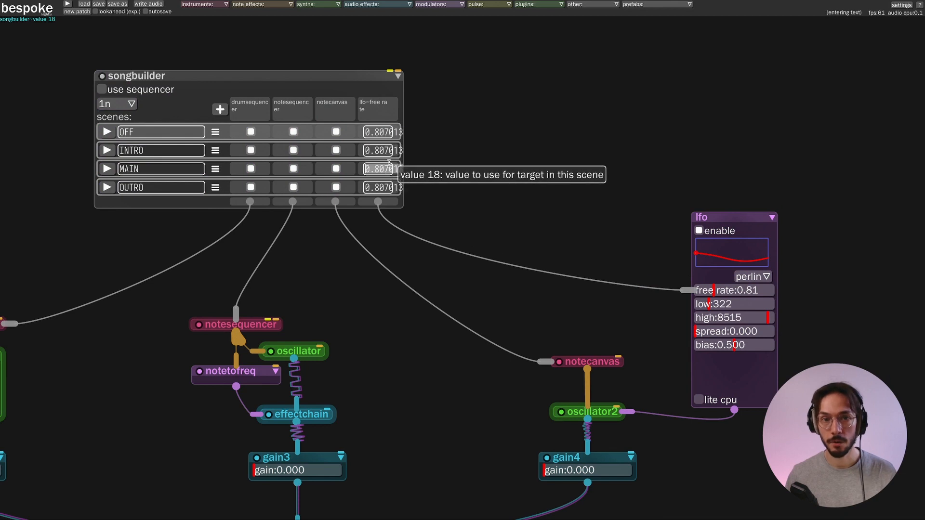
pyautogui.click(385, 132)
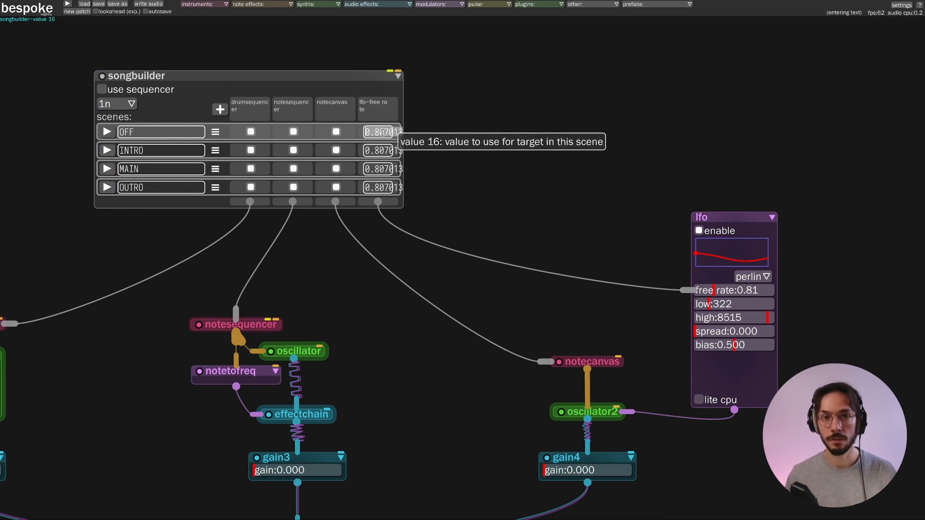
pyautogui.click(417, 144)
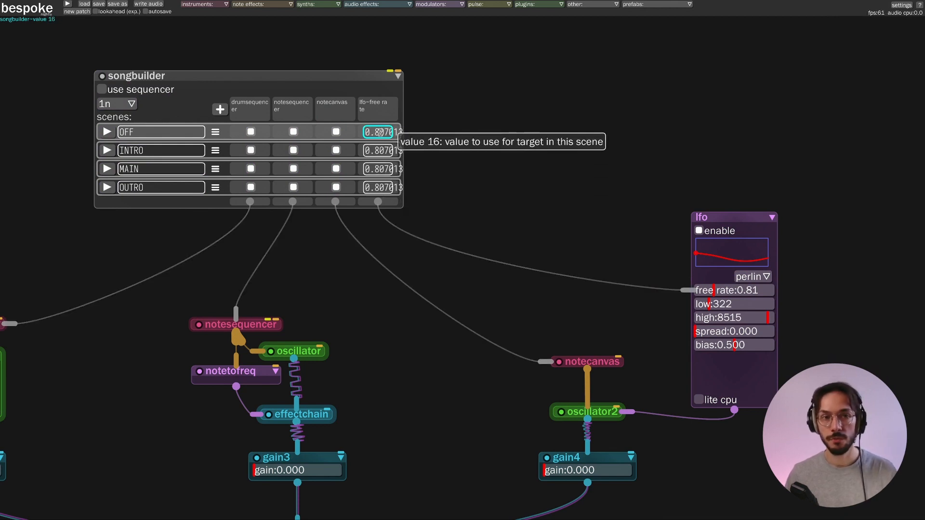
pyautogui.click(380, 133)
pyautogui.write('2')
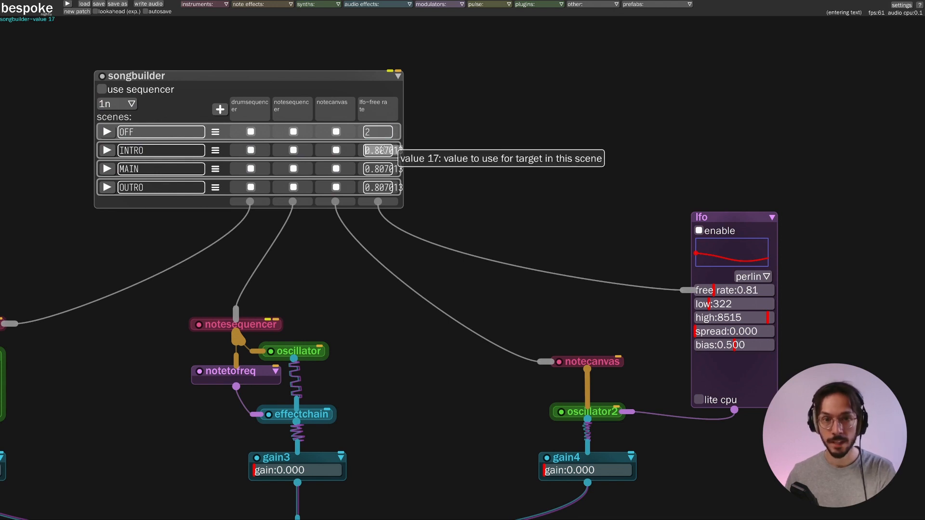
pyautogui.click(391, 150)
pyautogui.write('5')
pyautogui.click(392, 169)
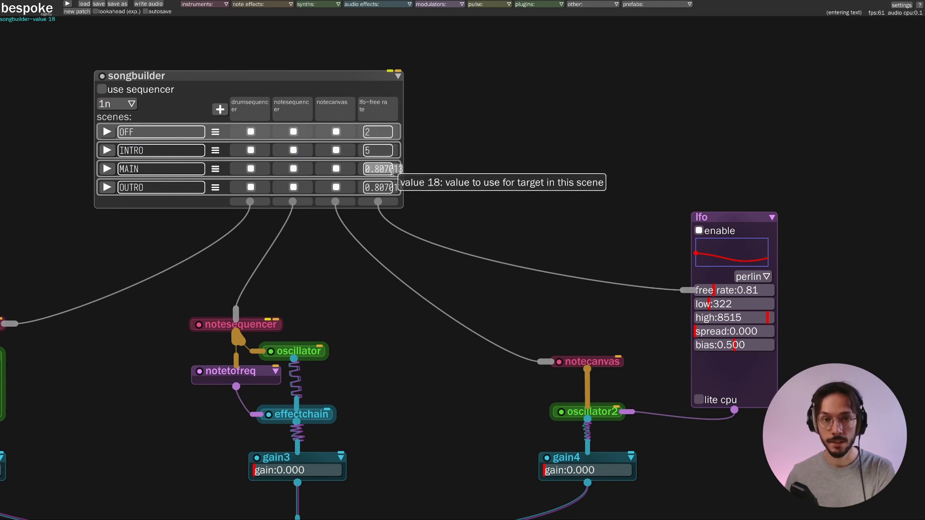
pyautogui.write('0.45')
pyautogui.press('Return')
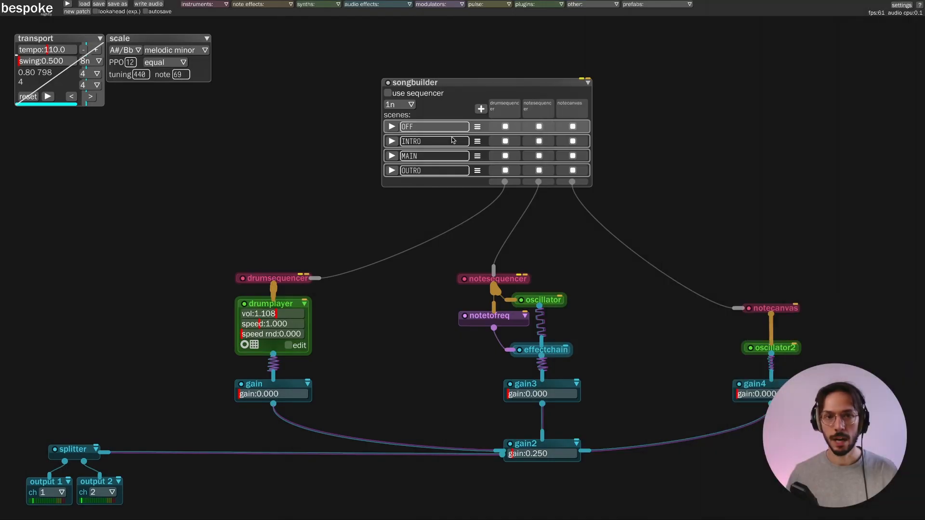
# Step: Turn off the drumsequencer, notesequencer and notecanvas targets in the songbuilder's OFF scene
pyautogui.click(505, 127)
pyautogui.click(539, 127)
pyautogui.click(573, 127)
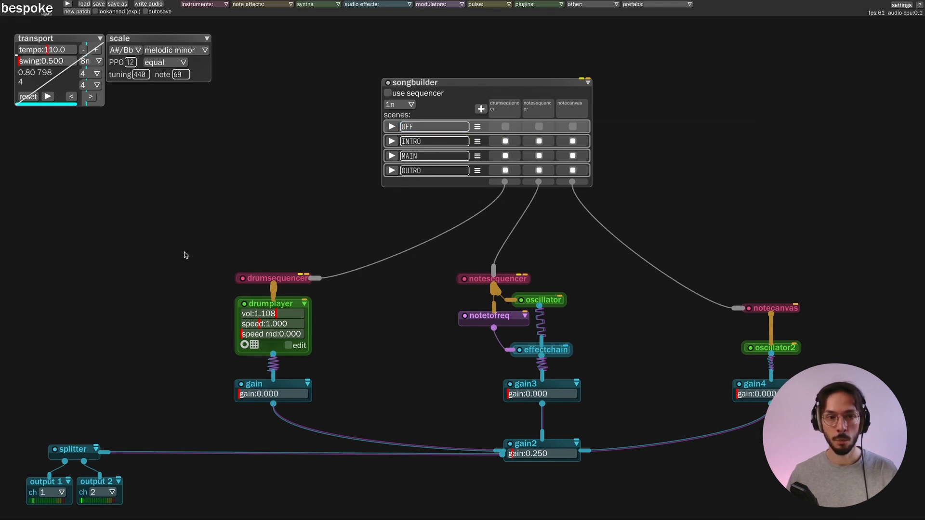
pyautogui.moveTo(198, 250); pyautogui.dragTo(848, 430)
pyautogui.click(690, 306)
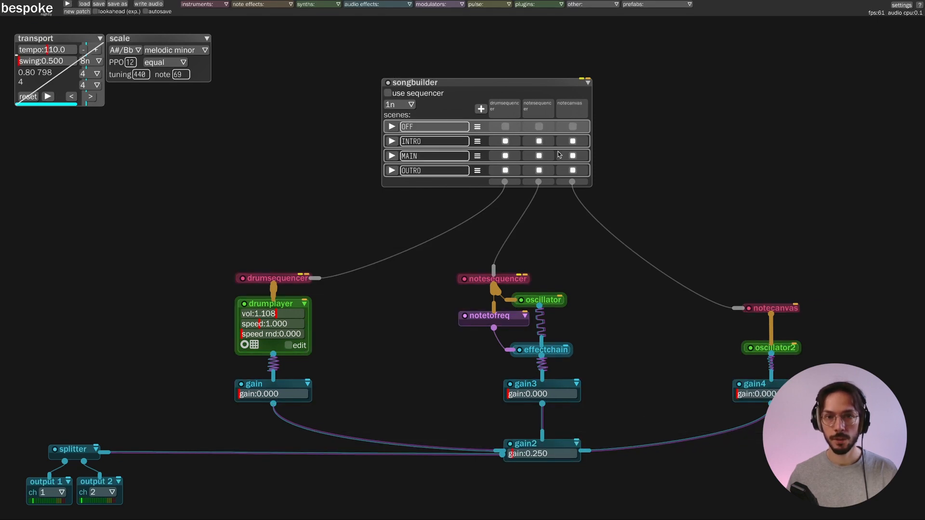
# Step: Turn off drumsequencer and notesequencer in the INTRO scene, and drumsequencer and notecanvas in the OUTRO scene
pyautogui.click(539, 142)
pyautogui.click(505, 141)
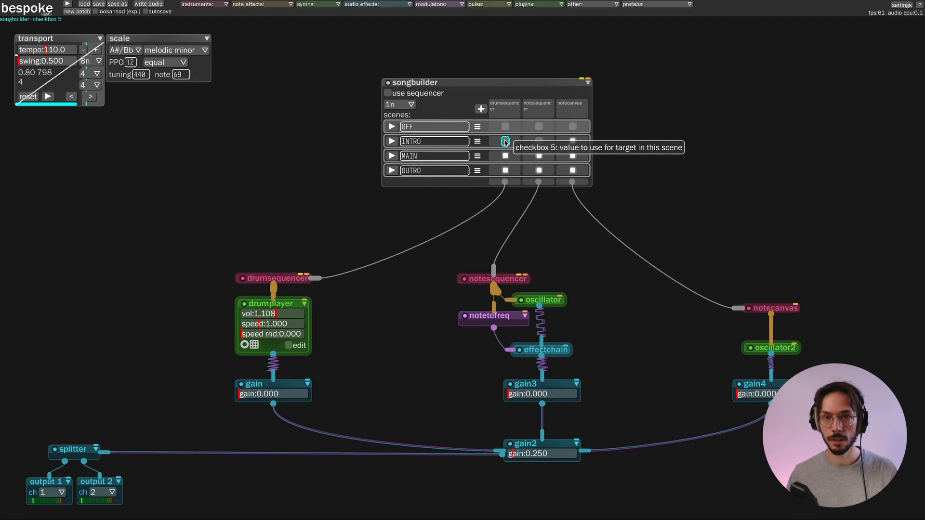
pyautogui.moveTo(717, 217); pyautogui.dragTo(800, 435)
pyautogui.click(552, 188)
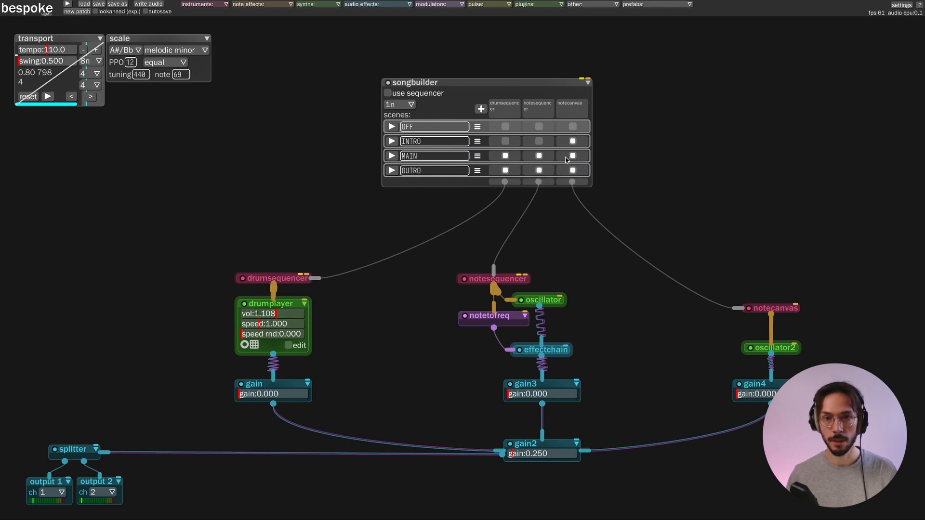
pyautogui.click(505, 171)
pyautogui.click(572, 171)
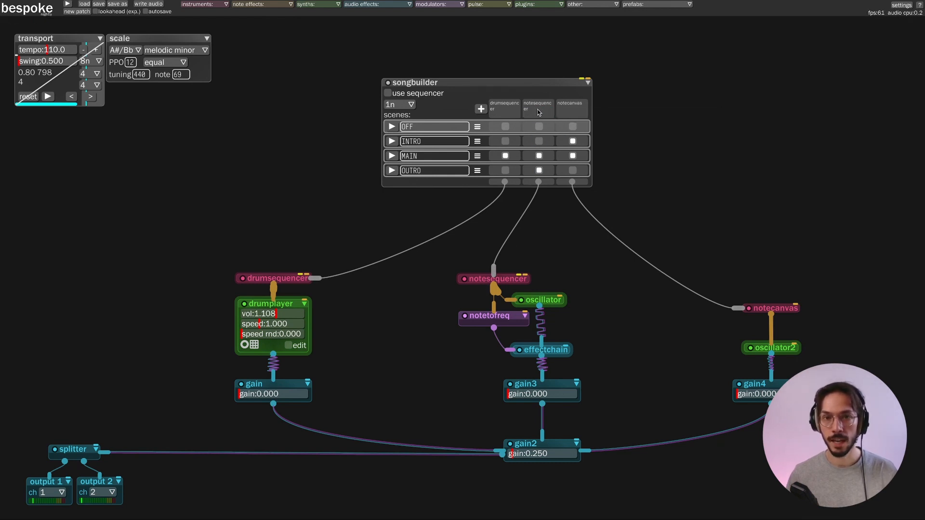
# Step: Expand the notesequencer module and move it up beside the songbuilder so its full panel is reachable
pyautogui.scroll(5, 643, 108)
pyautogui.moveTo(551, 111); pyautogui.dragTo(682, 122)
pyautogui.moveTo(693, 288); pyautogui.dragTo(712, 258)
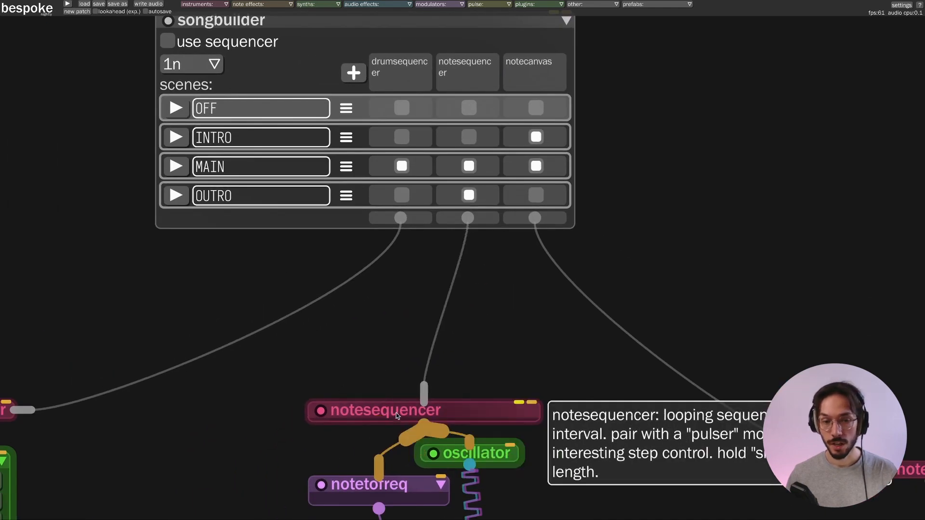
pyautogui.doubleClick(396, 412)
pyautogui.moveTo(396, 413); pyautogui.dragTo(352, 366)
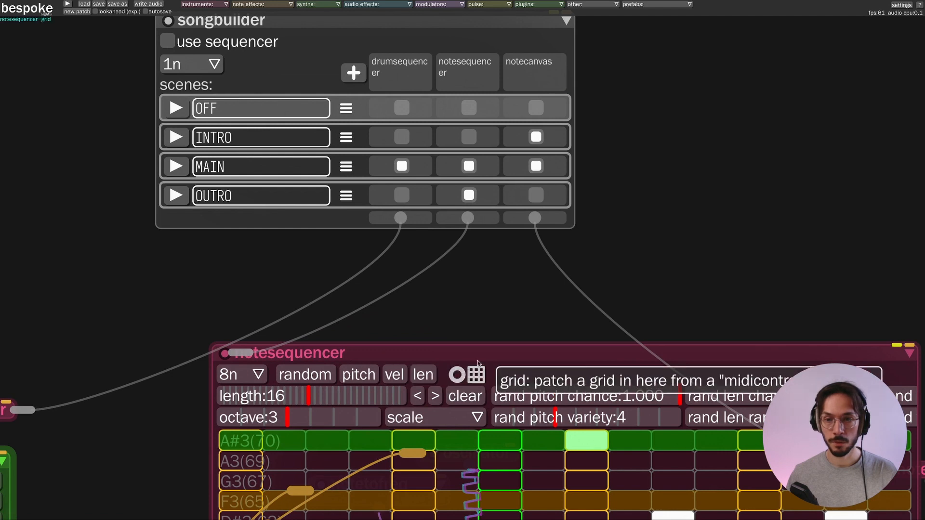
pyautogui.scroll(-4, 539, 261)
pyautogui.moveTo(628, 267); pyautogui.dragTo(525, 280)
pyautogui.moveTo(355, 324); pyautogui.dragTo(545, 149)
pyautogui.moveTo(658, 100); pyautogui.dragTo(480, 123)
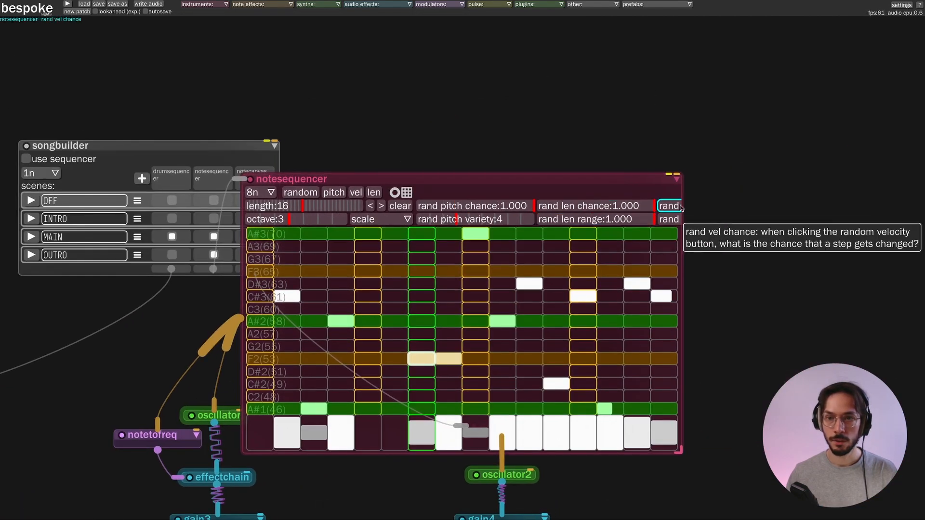
# Step: Rename the notesequencer module to BASS in its module settings and apply the change
pyautogui.click(676, 179)
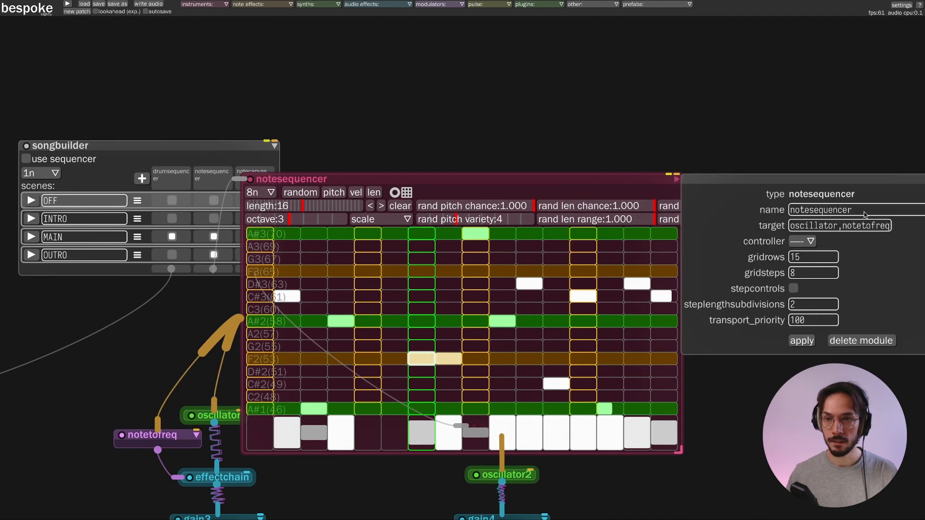
pyautogui.moveTo(828, 149); pyautogui.dragTo(648, 140)
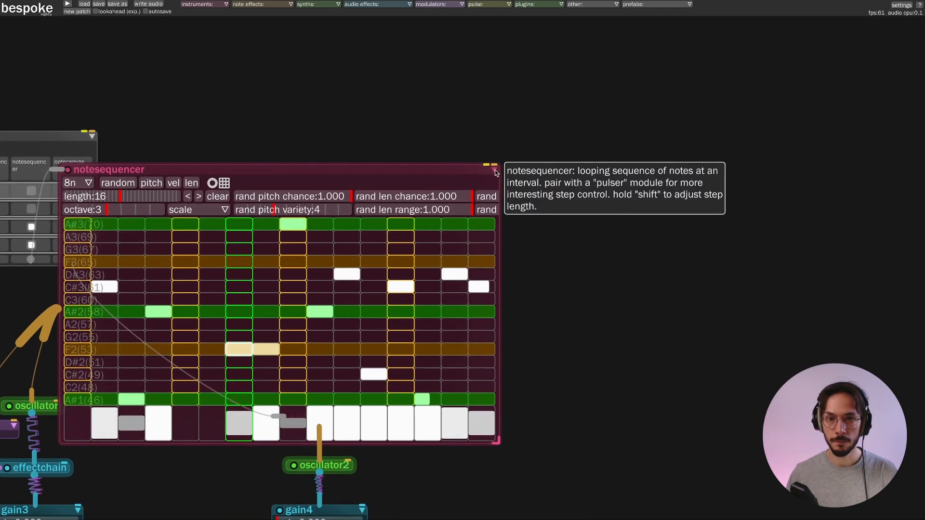
pyautogui.click(494, 170)
pyautogui.click(668, 200)
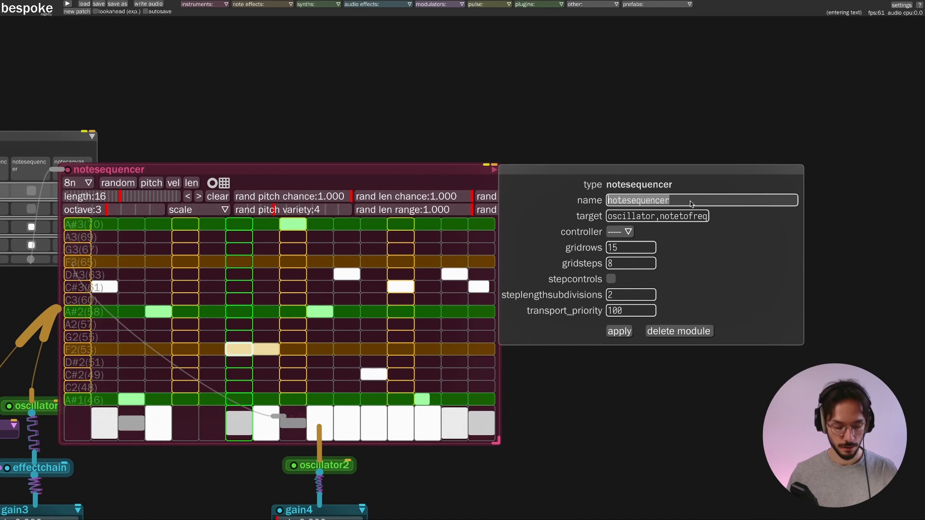
pyautogui.write('BASS')
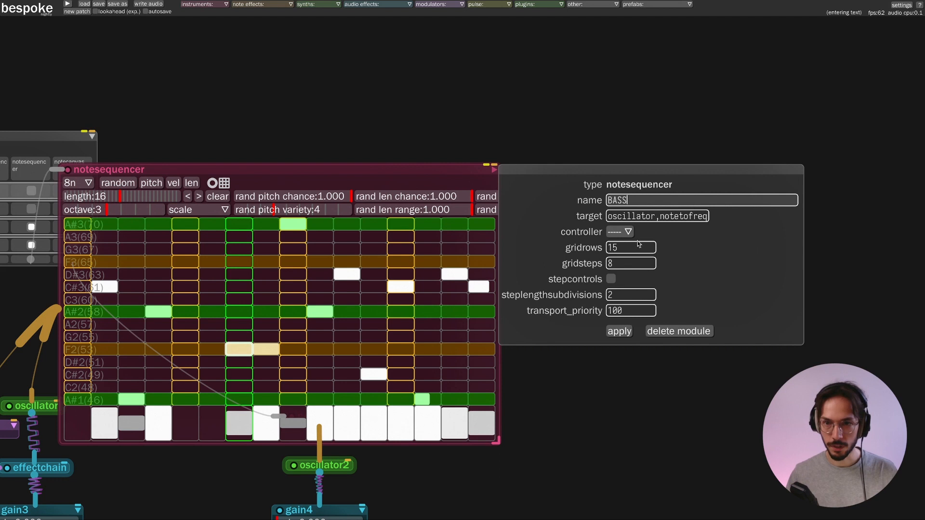
pyautogui.click(616, 331)
# Step: Collapse the BASS module and move it back above the oscillator and notetofreq modules
pyautogui.doubleClick(99, 169)
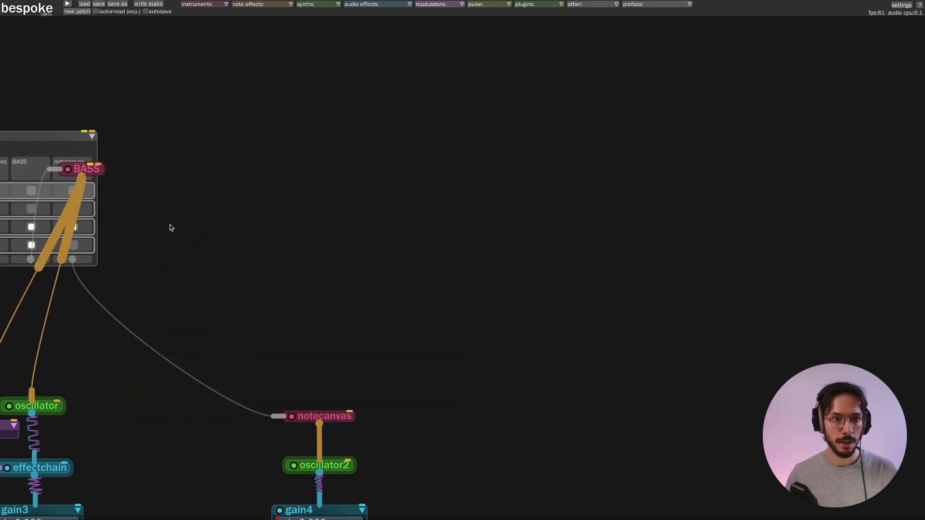
pyautogui.moveTo(171, 228); pyautogui.dragTo(506, 207)
pyautogui.moveTo(421, 149); pyautogui.dragTo(310, 349)
pyautogui.moveTo(364, 340); pyautogui.dragTo(419, 343)
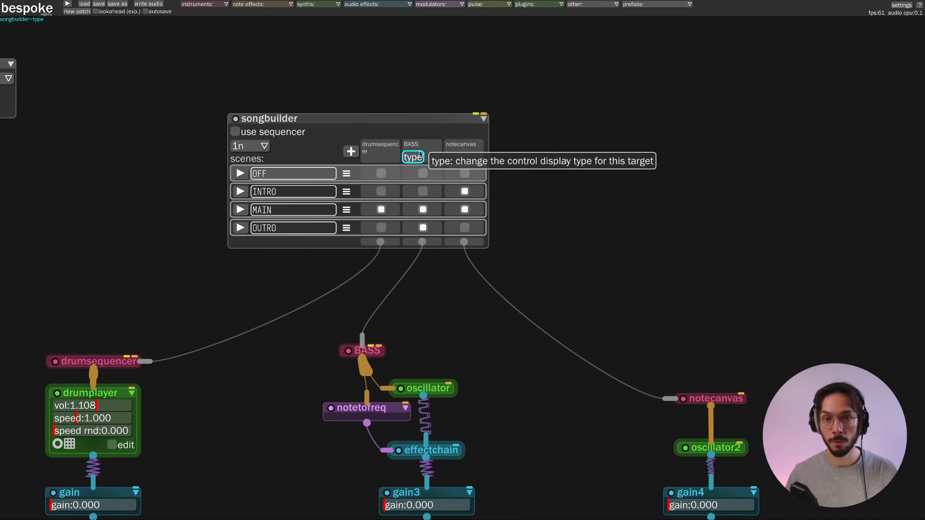
# Step: Expand the drumsequencer, rename it to DRUM, and return it collapsed to its place above the drumplayer
pyautogui.moveTo(275, 372); pyautogui.dragTo(301, 188)
pyautogui.doubleClick(256, 314)
pyautogui.click(300, 186)
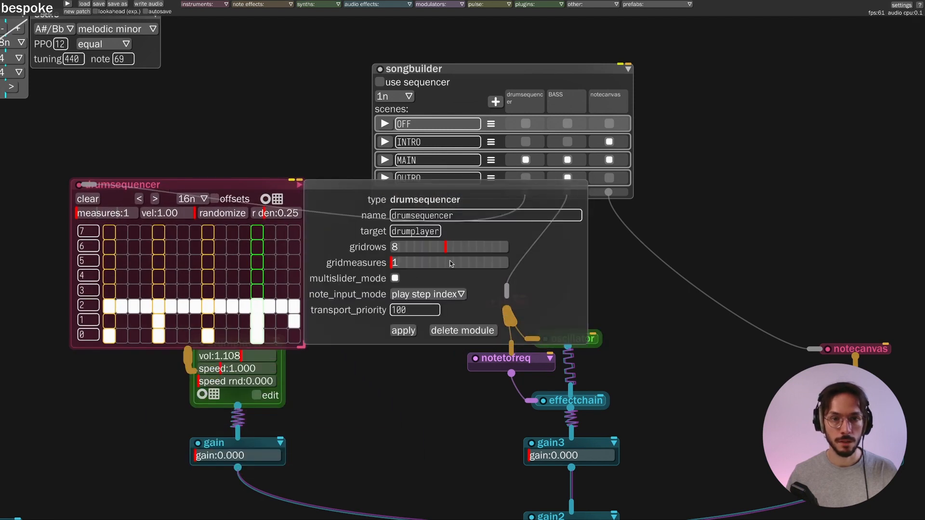
pyautogui.click(472, 220)
pyautogui.write('DRUM')
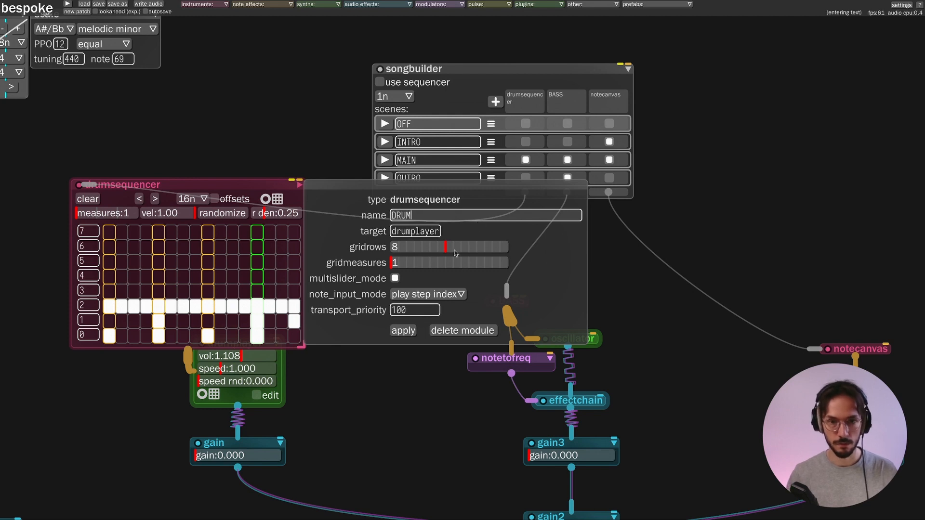
pyautogui.click(401, 331)
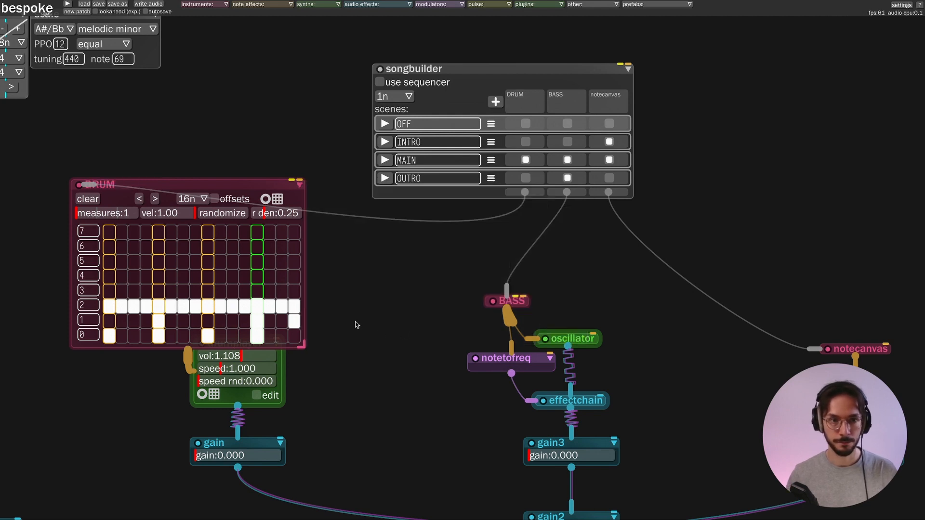
pyautogui.click(99, 185)
pyautogui.moveTo(99, 185); pyautogui.dragTo(241, 305)
# Step: Expand the notecanvas beside the songbuilder and rename it to PAD in its module settings
pyautogui.moveTo(762, 352); pyautogui.dragTo(510, 325)
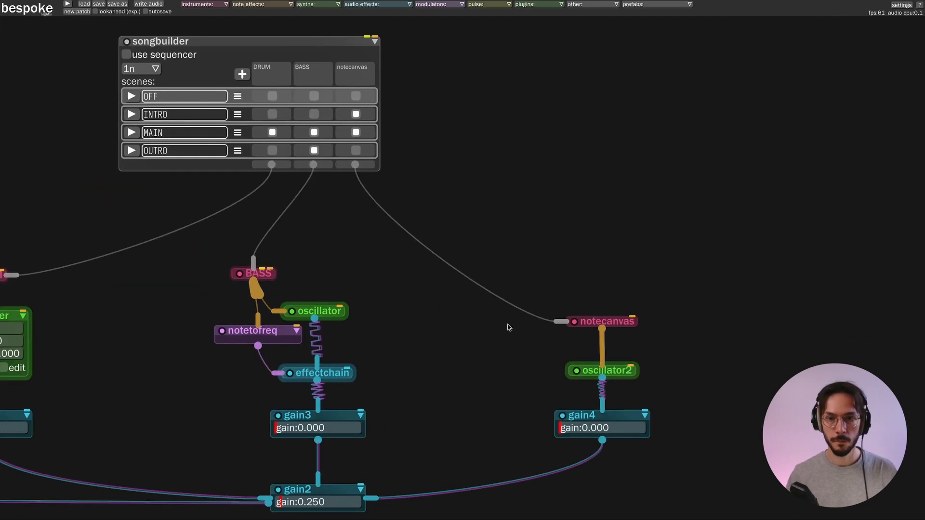
pyautogui.click(621, 325)
pyautogui.moveTo(620, 326); pyautogui.dragTo(524, 154)
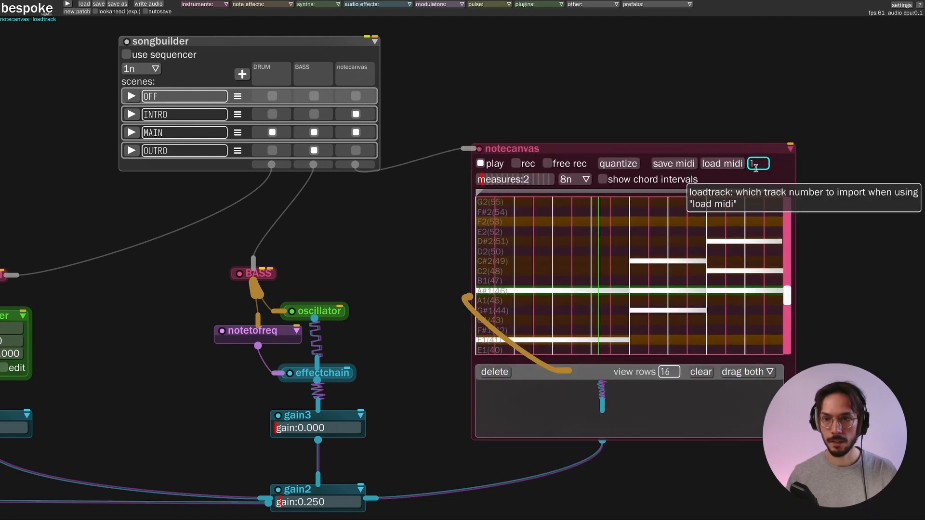
pyautogui.click(789, 150)
pyautogui.moveTo(805, 120); pyautogui.dragTo(572, 116)
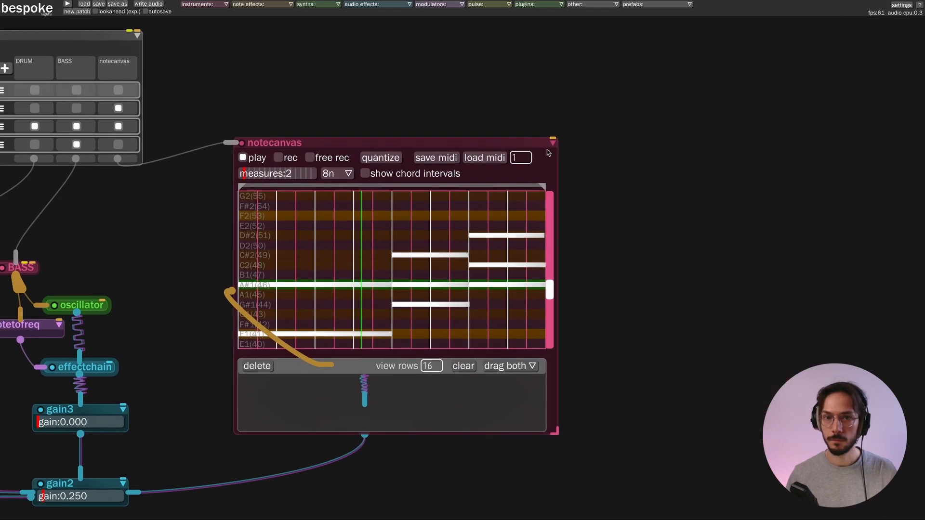
pyautogui.click(552, 143)
pyautogui.click(699, 175)
pyautogui.write('PAD')
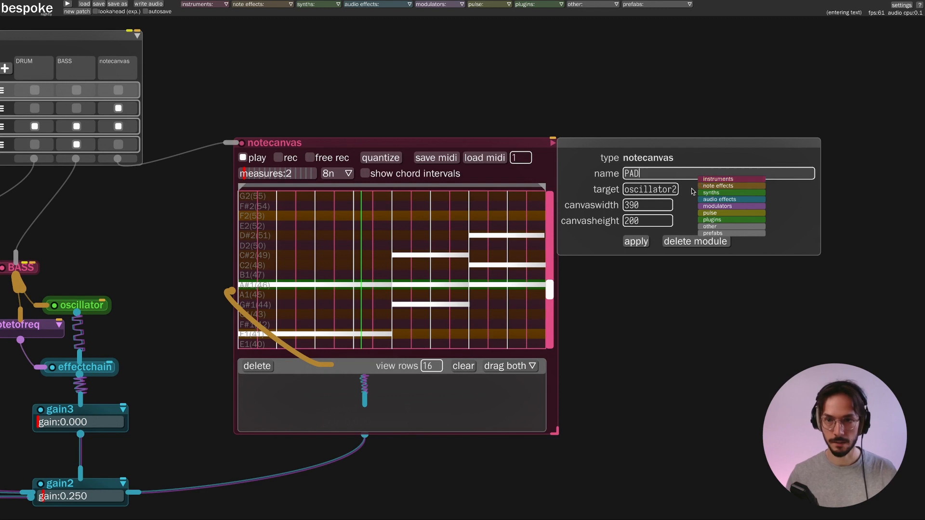
pyautogui.click(635, 242)
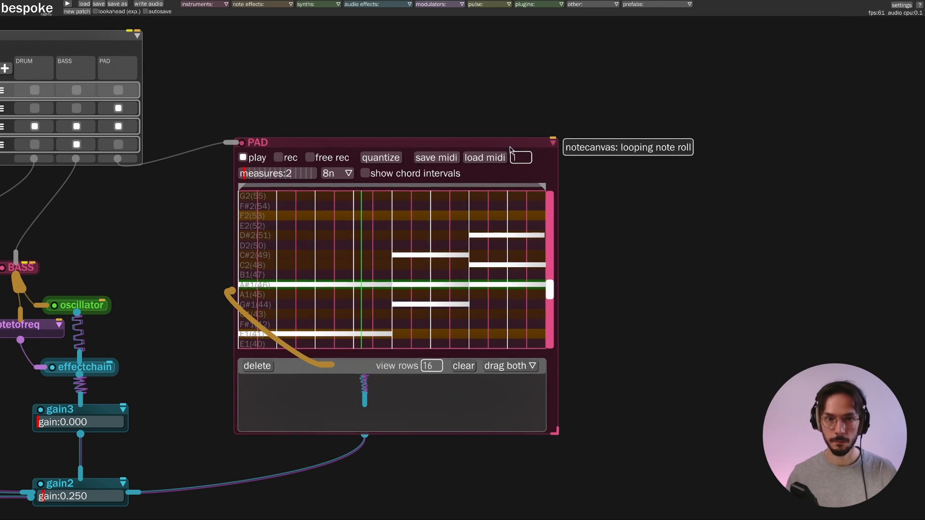
# Step: Collapse the PAD module and move it back above oscillator2
pyautogui.click(264, 146)
pyautogui.moveTo(265, 146); pyautogui.dragTo(376, 324)
pyautogui.moveTo(203, 147); pyautogui.dragTo(589, 185)
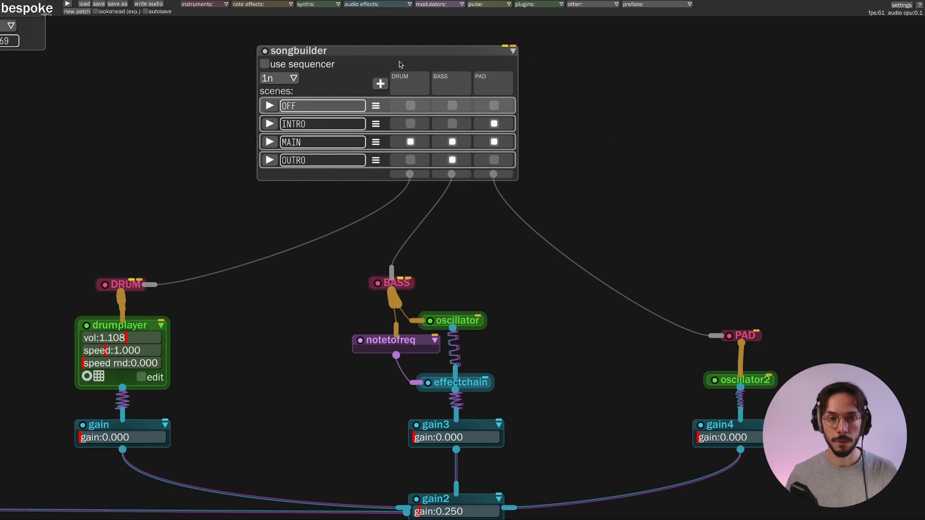
# Step: Set the colour of the songbuilder's DRUM target to yellow
pyautogui.click(420, 91)
pyautogui.click(421, 98)
pyautogui.click(418, 89)
pyautogui.click(422, 96)
pyautogui.click(420, 90)
pyautogui.click(419, 96)
pyautogui.click(419, 90)
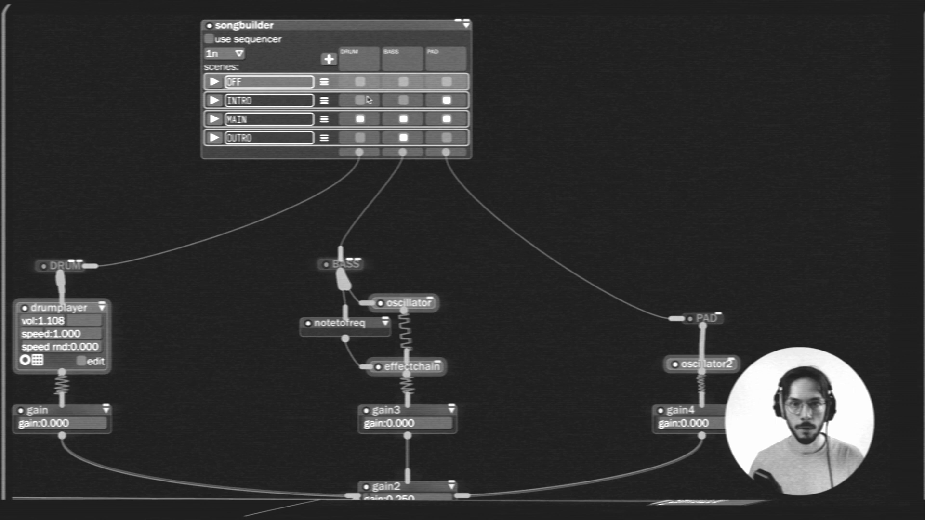
pyautogui.click(366, 63)
pyautogui.click(369, 72)
pyautogui.click(365, 63)
pyautogui.click(369, 71)
pyautogui.click(367, 65)
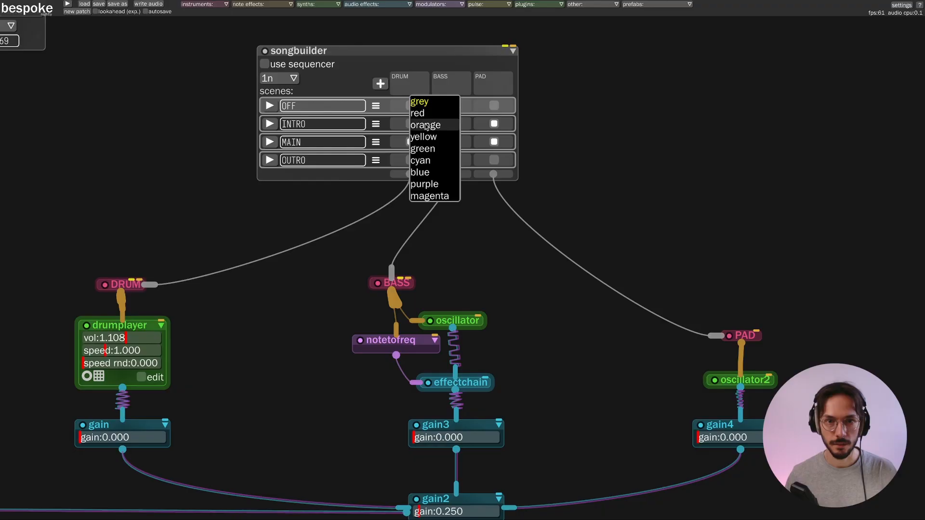
pyautogui.click(427, 138)
# Step: Set the colour of the songbuilder's BASS target to orange and its PAD target to cyan
pyautogui.click(502, 90)
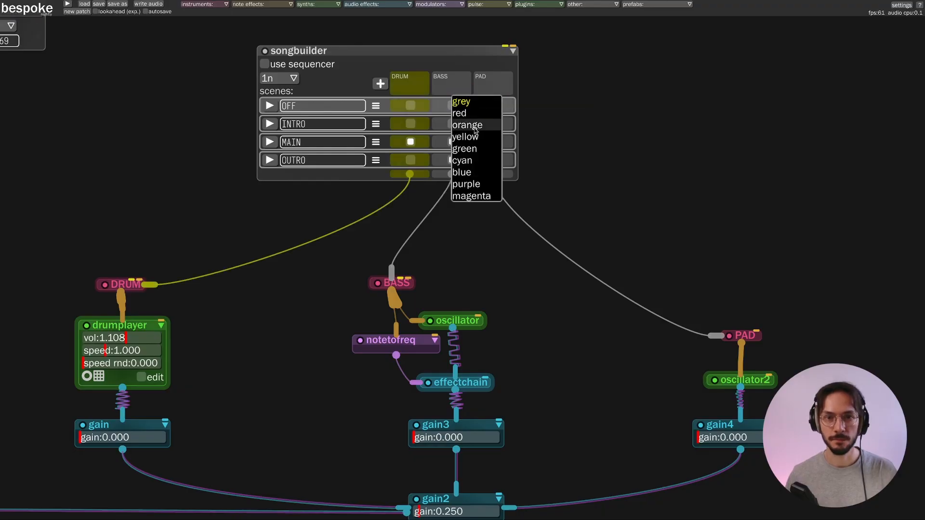
pyautogui.click(501, 96)
pyautogui.click(500, 96)
pyautogui.click(510, 159)
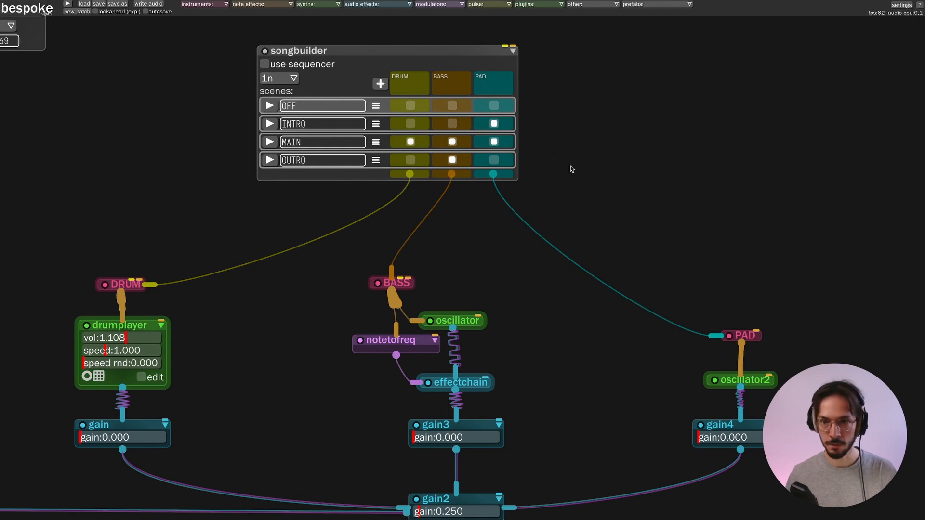
# Step: Start the transport and activate the songbuilder's OFF scene
pyautogui.scroll(-2, 574, 193)
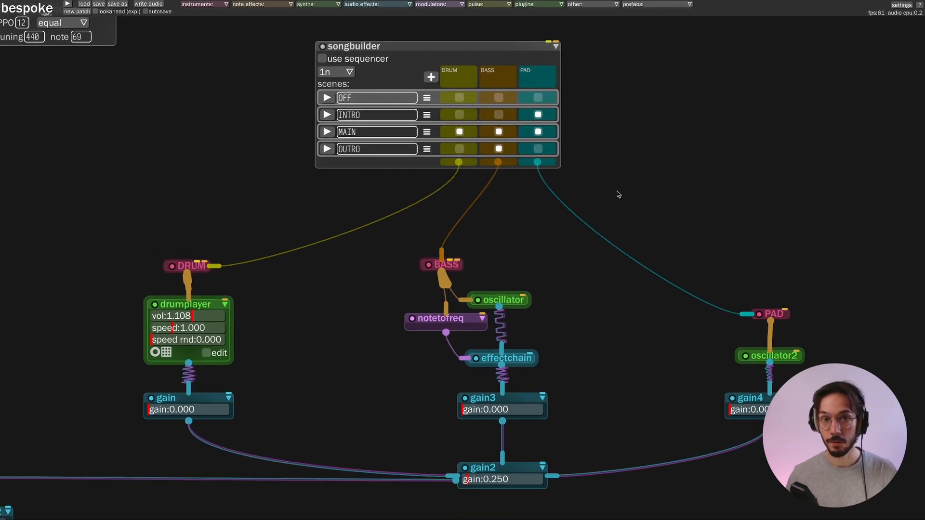
pyautogui.press('space')
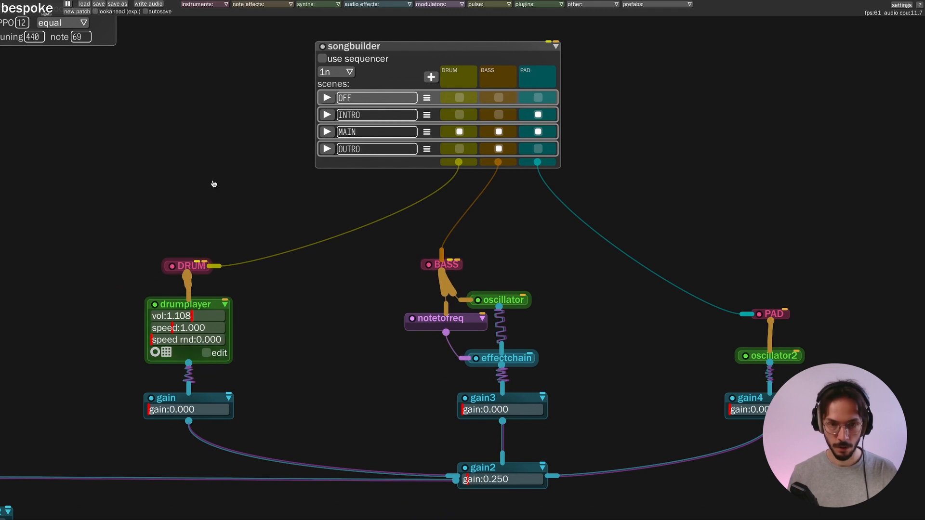
pyautogui.click(326, 98)
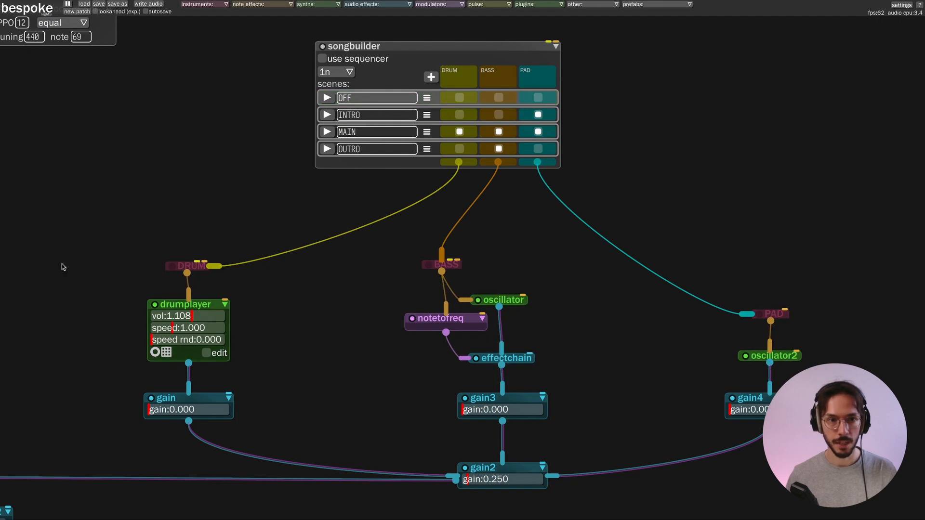
# Step: Set the gain and gain3 modules, which carry the drums and bass, to 1.000
pyautogui.click(168, 410)
pyautogui.click(482, 410)
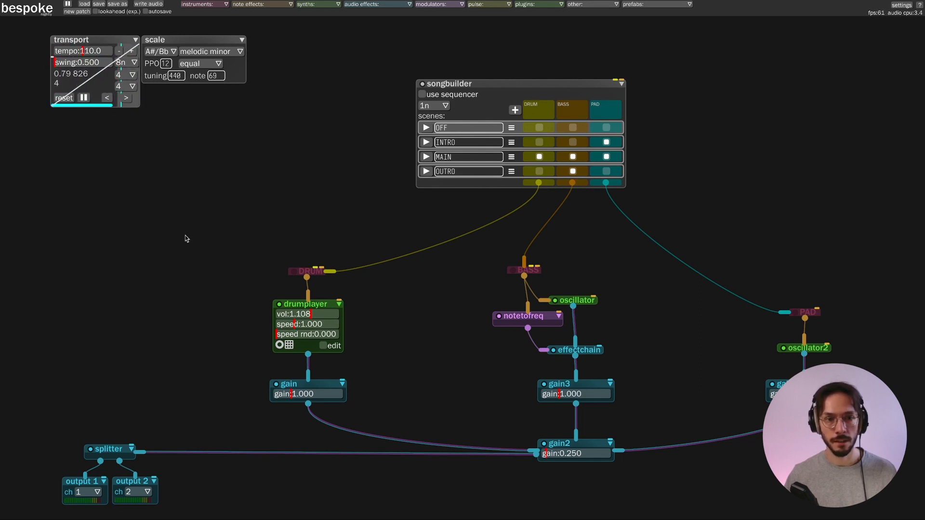
# Step: Add a metronome module, place it above the splitter, and connect its output to the splitter
pyautogui.write('metro')
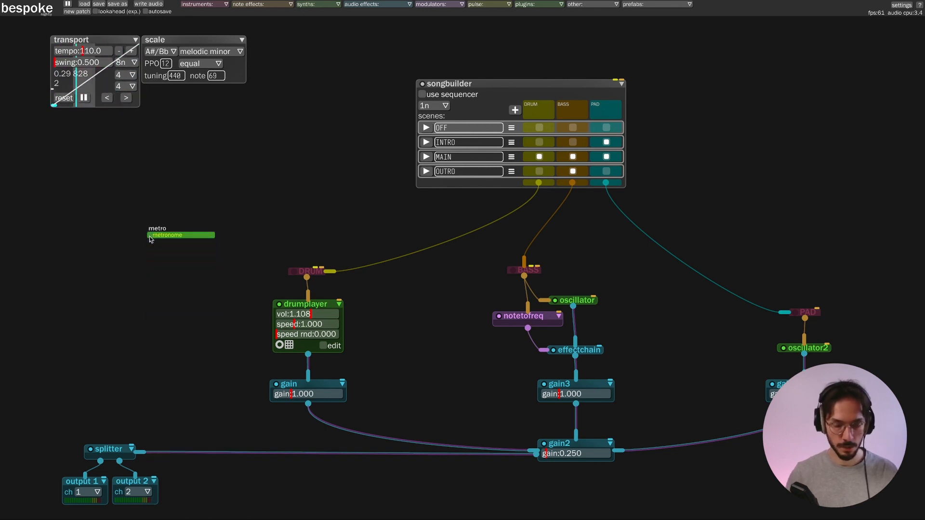
pyautogui.click(150, 235)
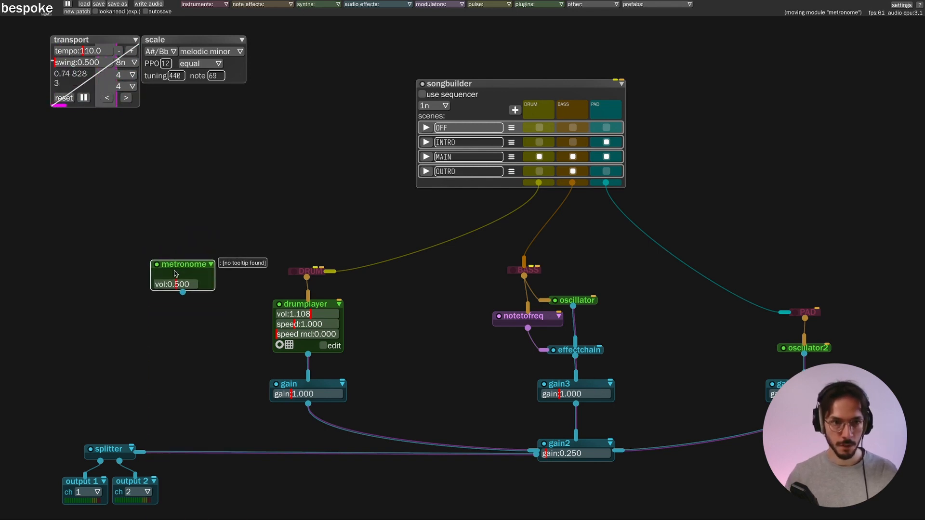
pyautogui.click(132, 233)
pyautogui.moveTo(138, 260); pyautogui.dragTo(111, 452)
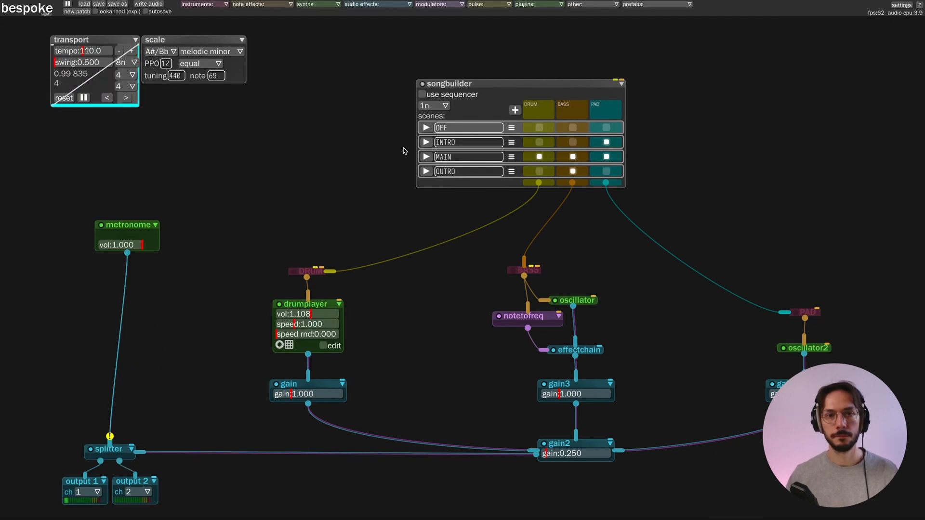
# Step: Play the INTRO scene against the metronome, and delete the metronome module
pyautogui.click(426, 142)
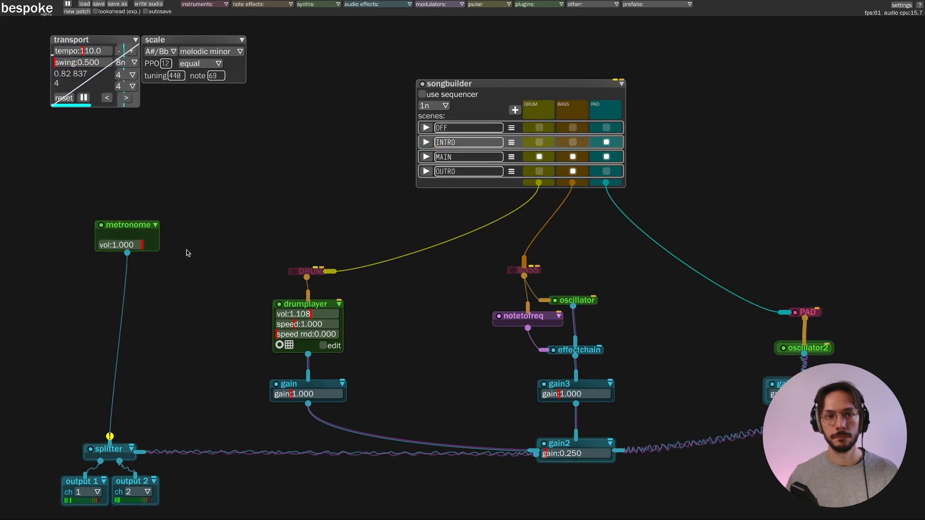
pyautogui.moveTo(180, 253); pyautogui.dragTo(126, 228)
pyautogui.press('BackSpace')
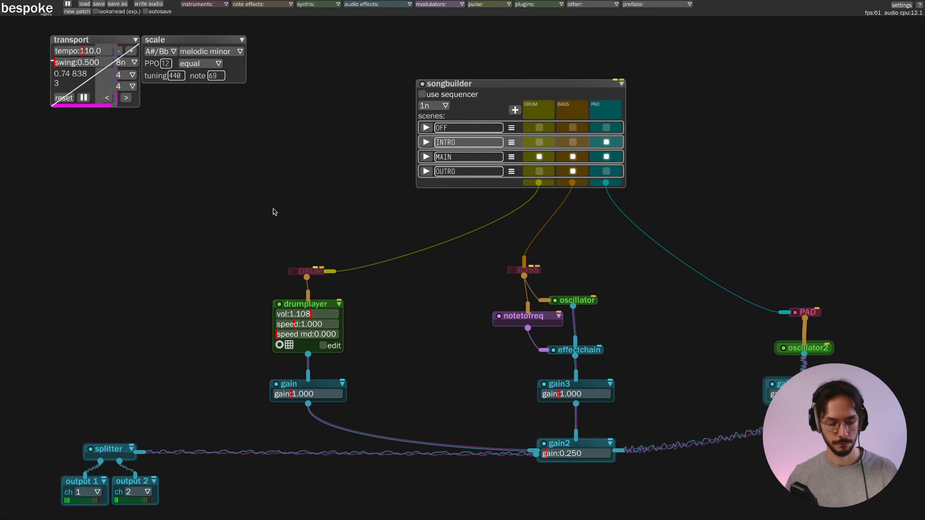
# Step: Play the MAIN, OUTRO and OFF scenes in turn to hear the songbuilder's 1n quantized changes
pyautogui.click(426, 157)
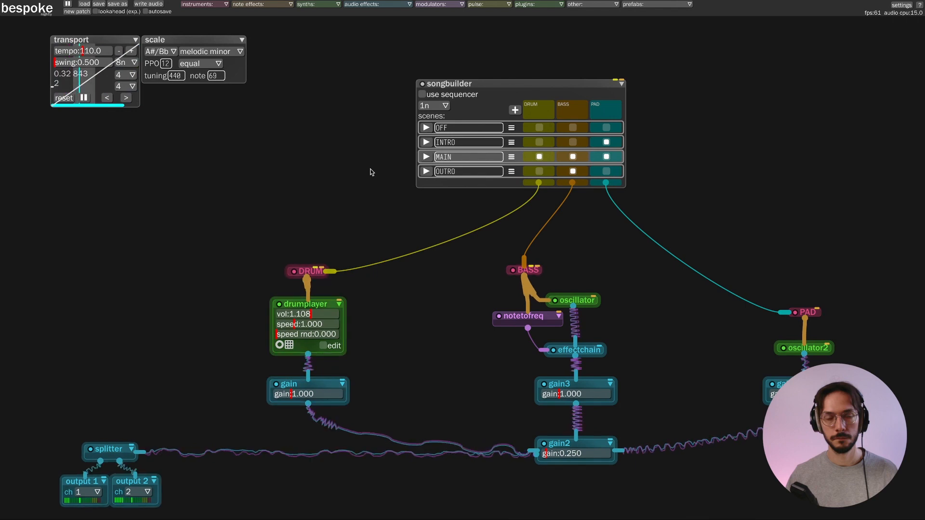
pyautogui.click(425, 171)
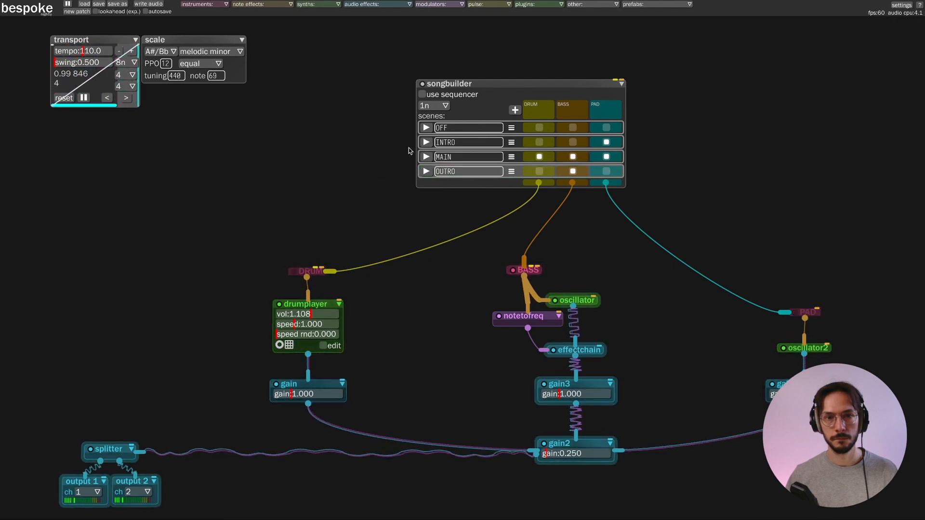
pyautogui.click(424, 128)
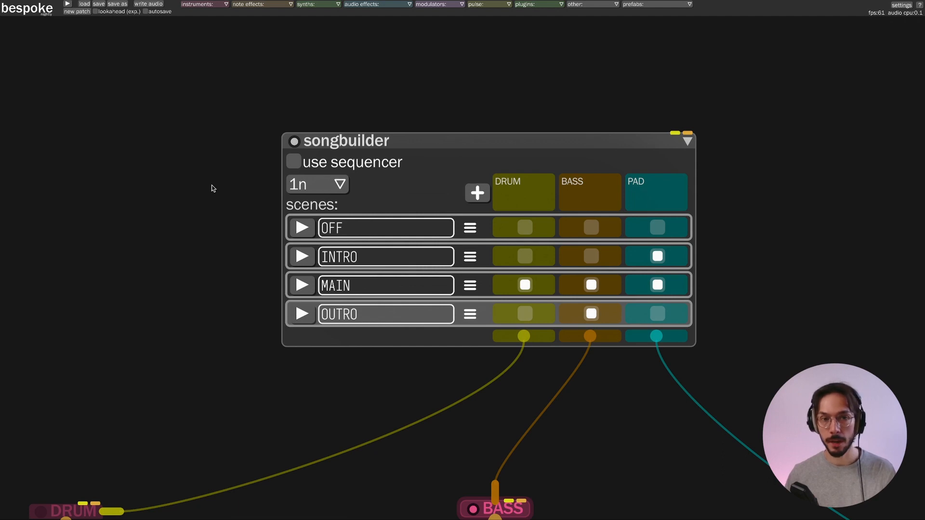
# Step: Set the songbuilder's change quantize to jump
pyautogui.click(313, 185)
pyautogui.click(301, 202)
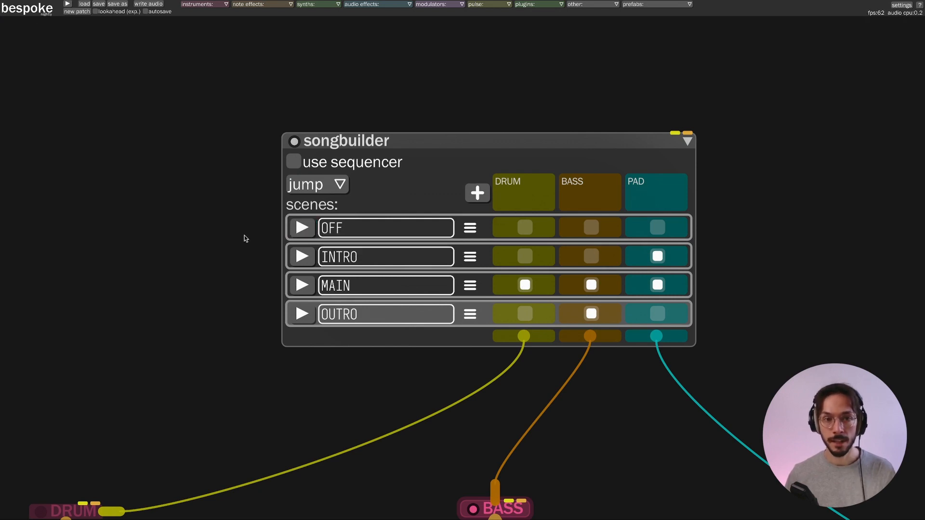
# Step: Start playback and trigger the MAIN, INTRO and OUTRO scenes while watching how jump mode affects the transport
pyautogui.scroll(-5, 242, 268)
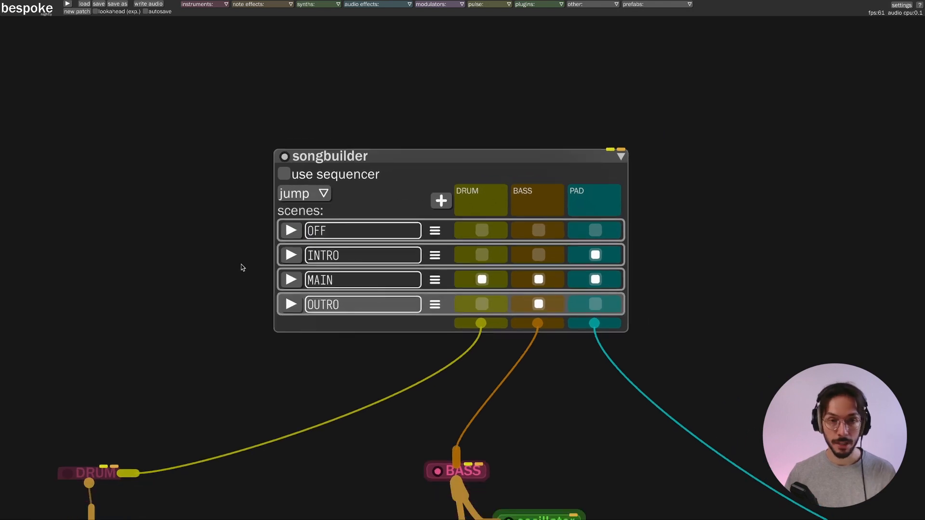
pyautogui.moveTo(167, 241); pyautogui.dragTo(389, 187)
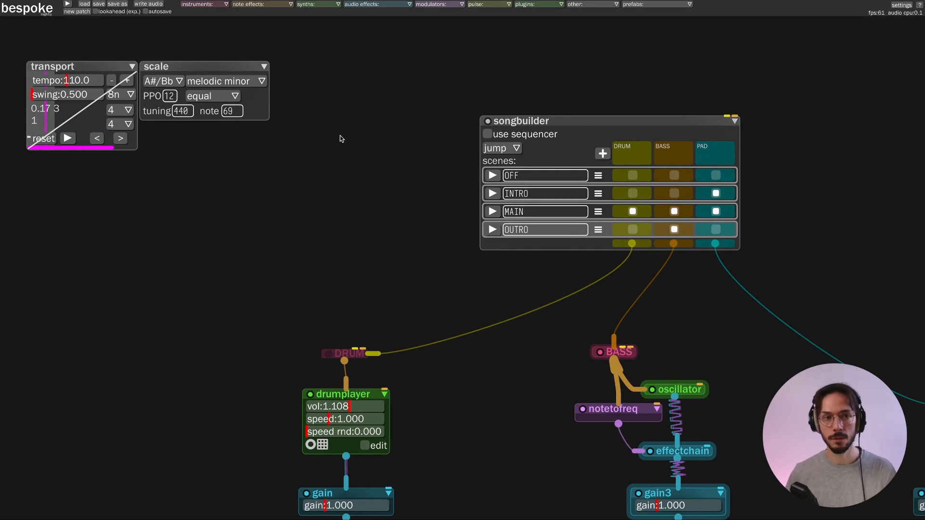
pyautogui.moveTo(346, 306); pyautogui.dragTo(290, 230)
pyautogui.scroll(-3, 309, 227)
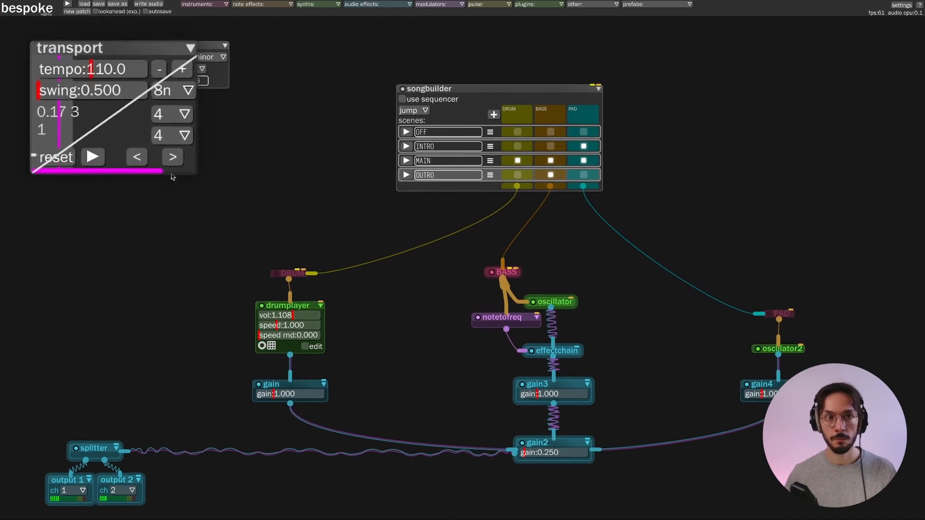
pyautogui.press('space')
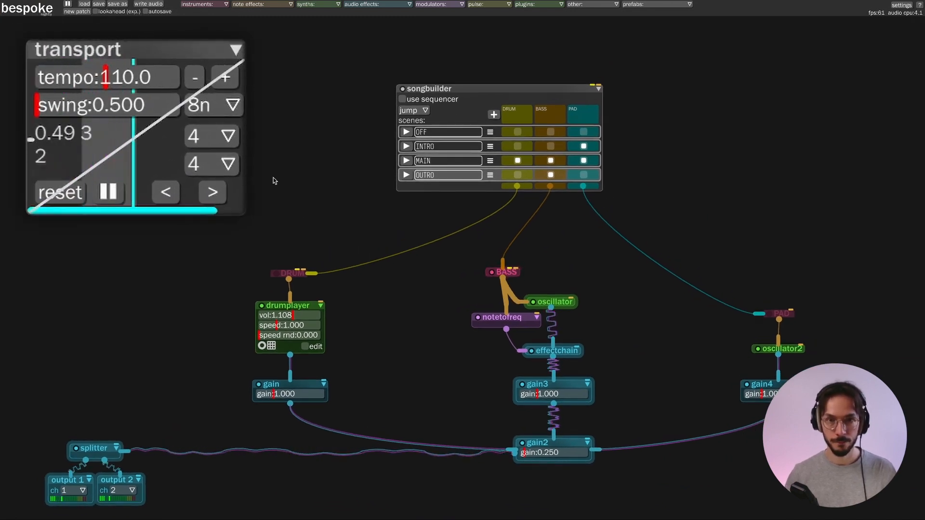
pyautogui.click(406, 162)
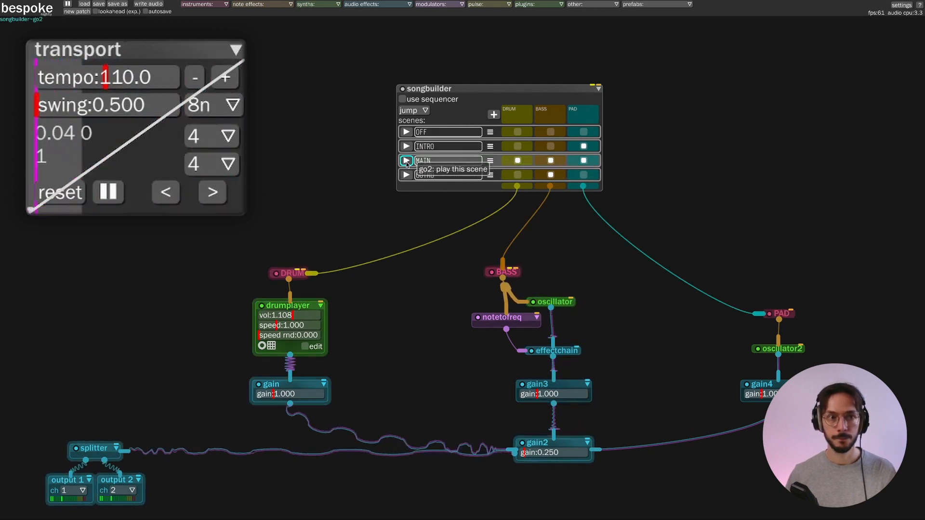
pyautogui.click(406, 147)
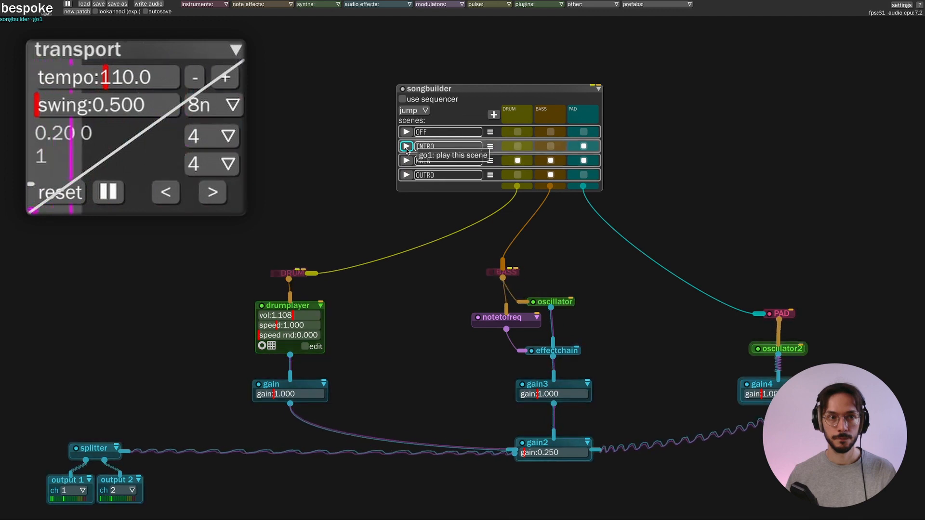
pyautogui.click(407, 161)
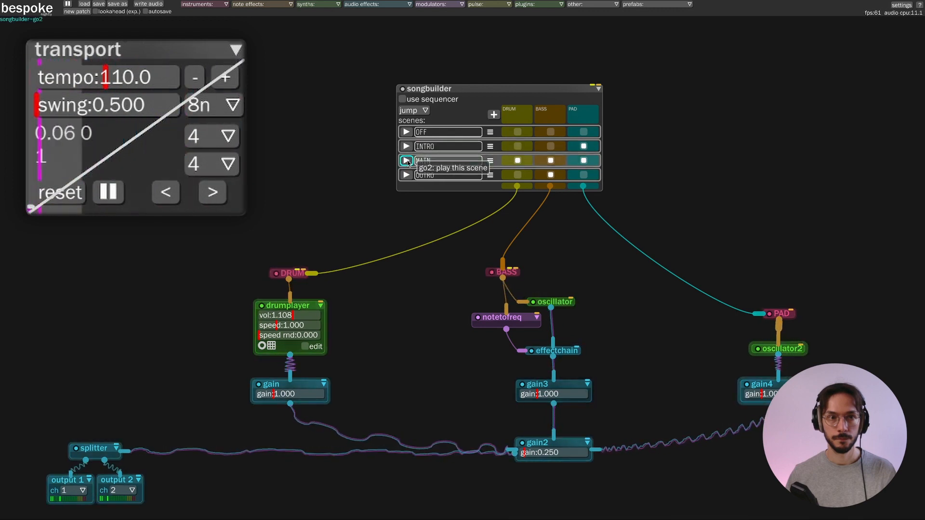
pyautogui.click(408, 174)
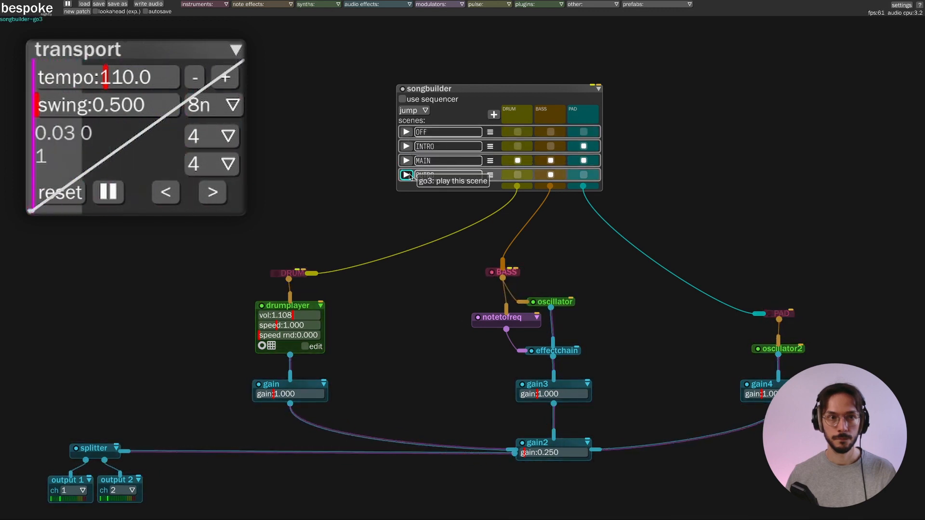
pyautogui.click(410, 163)
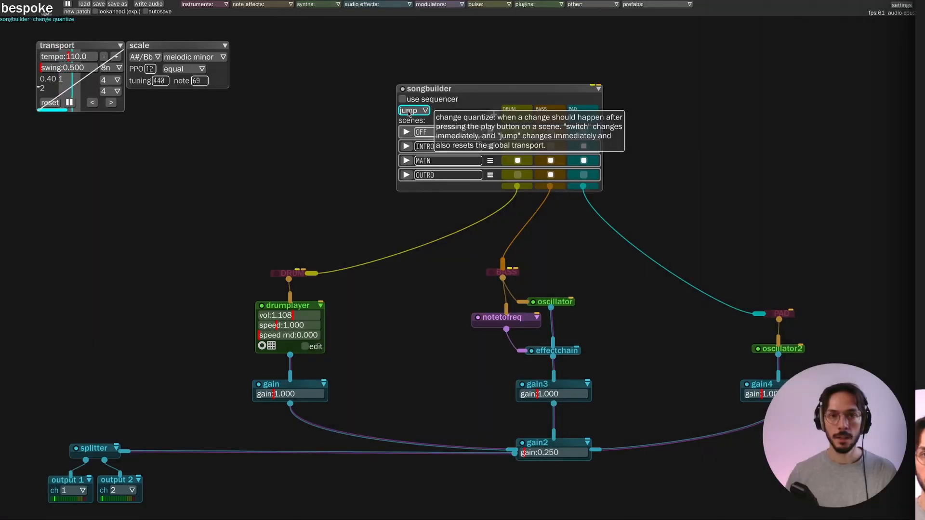
# Step: Set the songbuilder's change quantize to switch
pyautogui.click(414, 110)
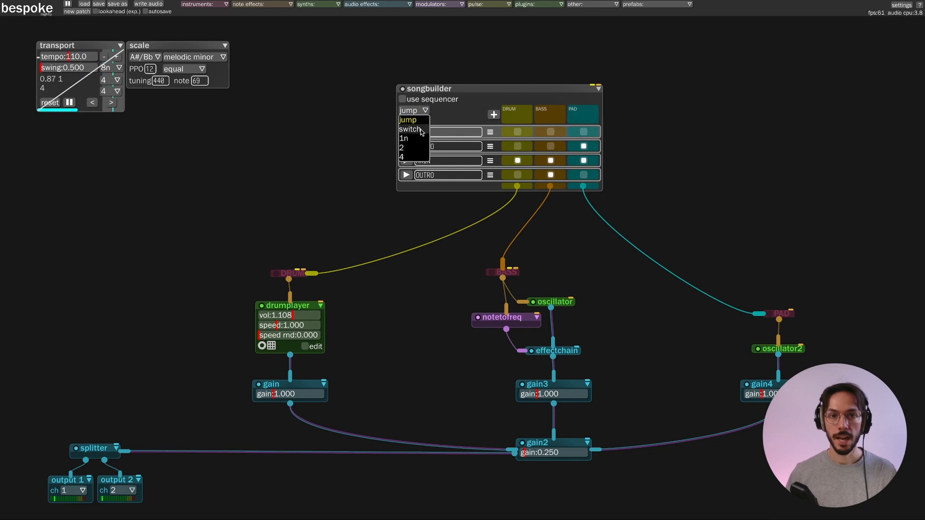
pyautogui.click(410, 129)
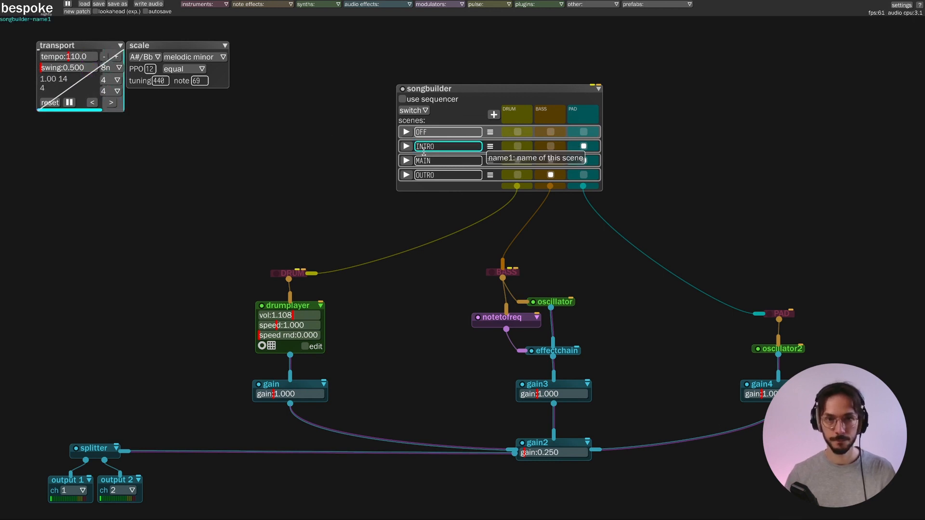
# Step: Test switch mode by alternating between the INTRO, MAIN and OUTRO scenes, ending on the OFF scene
pyautogui.click(406, 147)
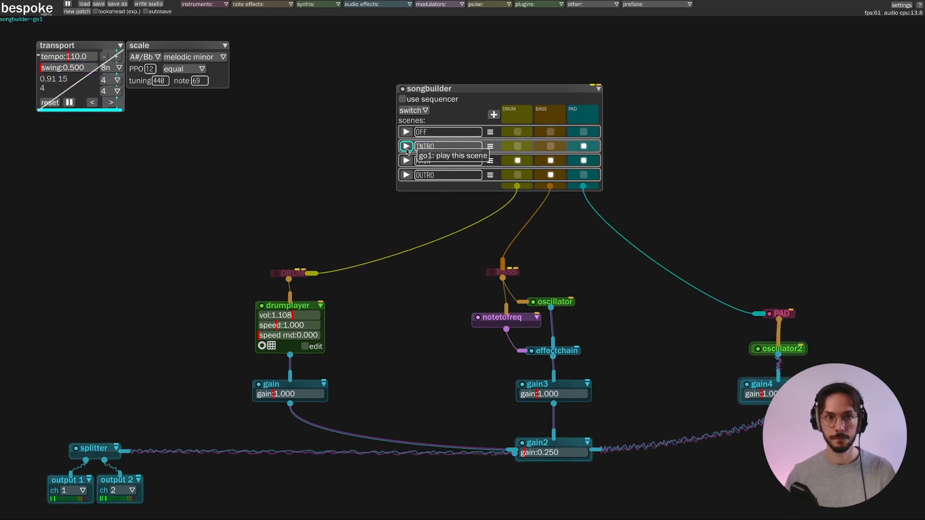
pyautogui.click(406, 160)
pyautogui.click(407, 161)
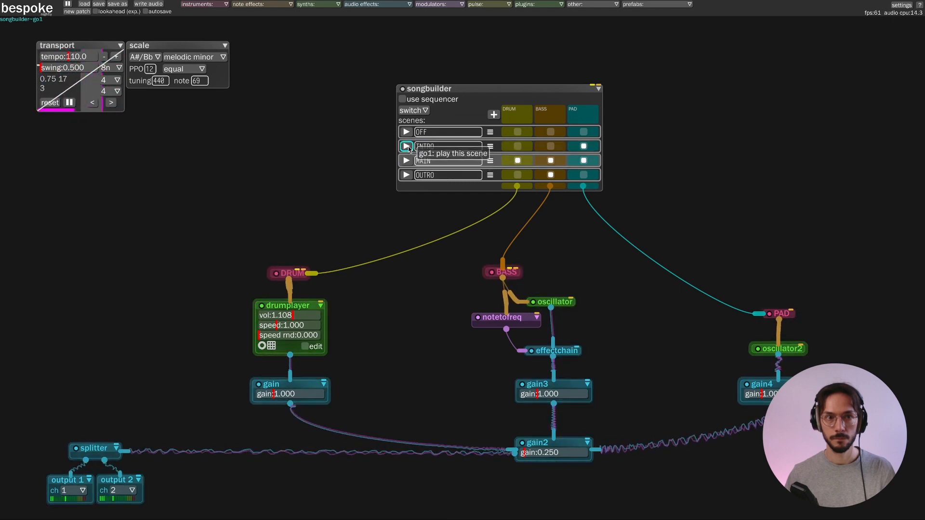
pyautogui.click(406, 174)
pyautogui.click(407, 161)
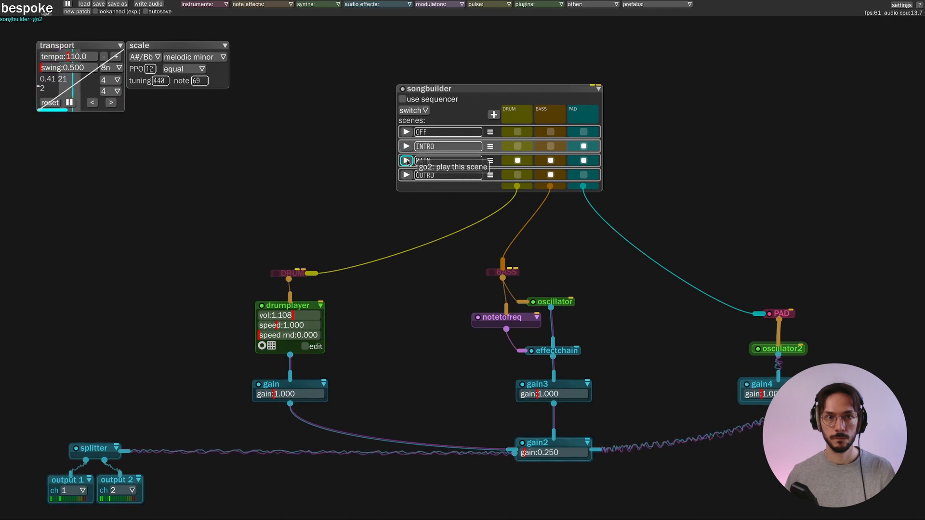
pyautogui.click(407, 133)
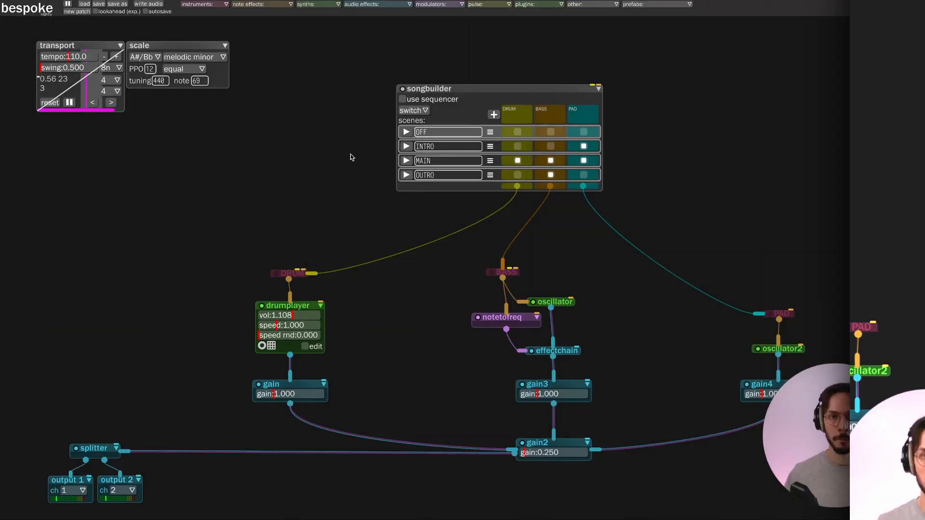
pyautogui.click(423, 112)
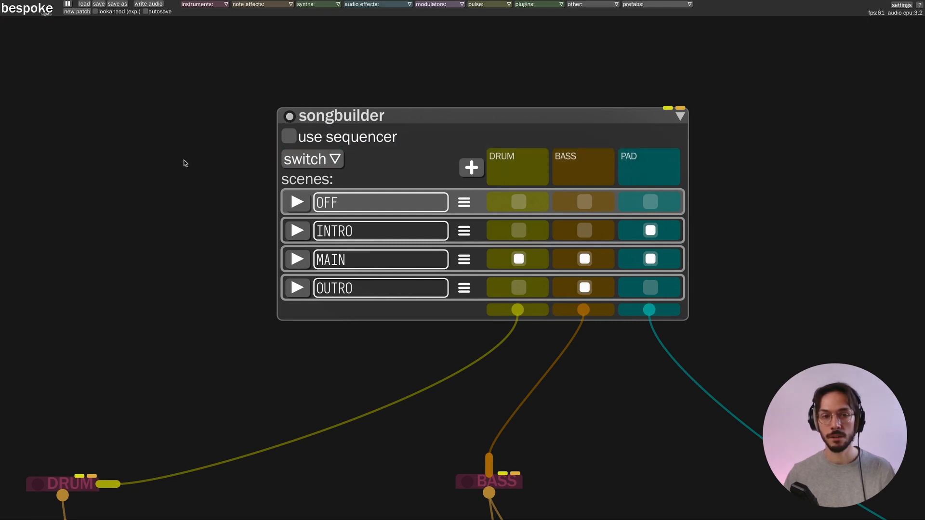
# Step: Enable the songbuilder's scene sequencer and shift the widened module back over the BASS module
pyautogui.click(288, 137)
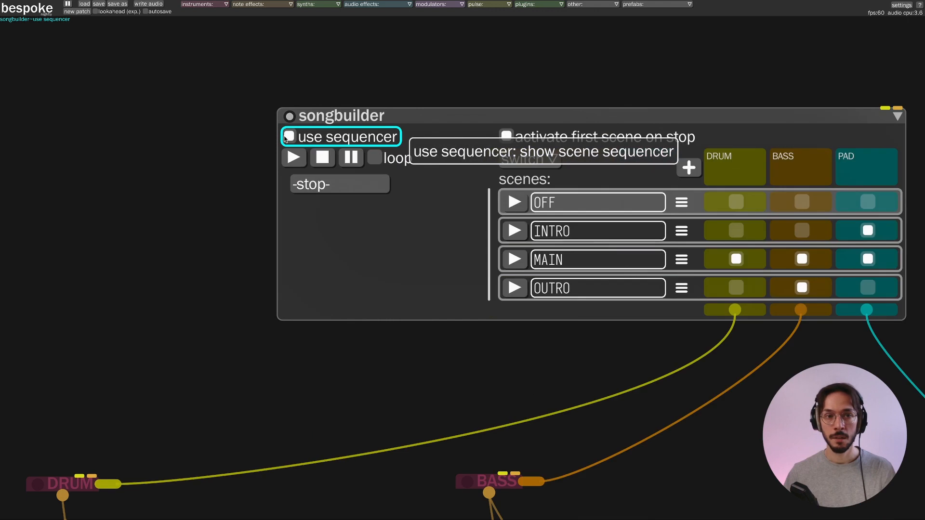
pyautogui.moveTo(532, 118); pyautogui.dragTo(352, 119)
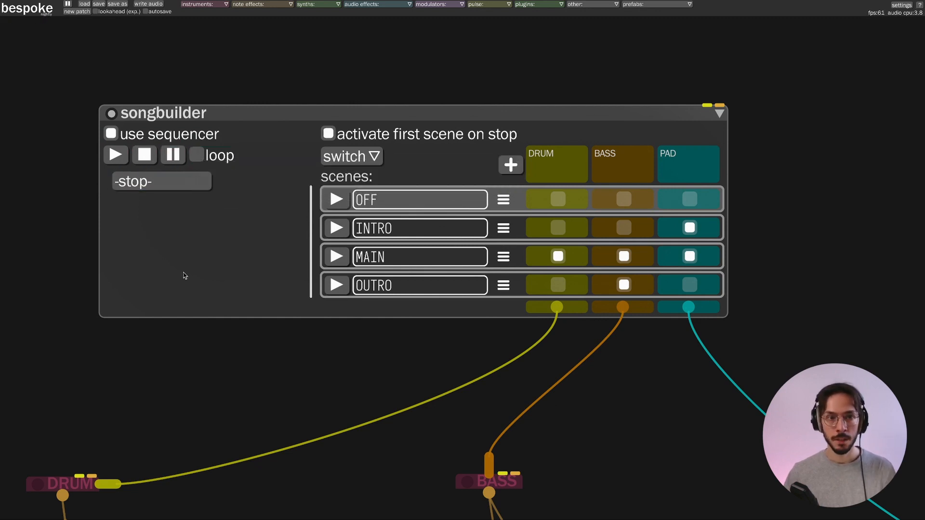
# Step: Set the first entry of the songbuilder's scene sequence to INTRO
pyautogui.click(154, 186)
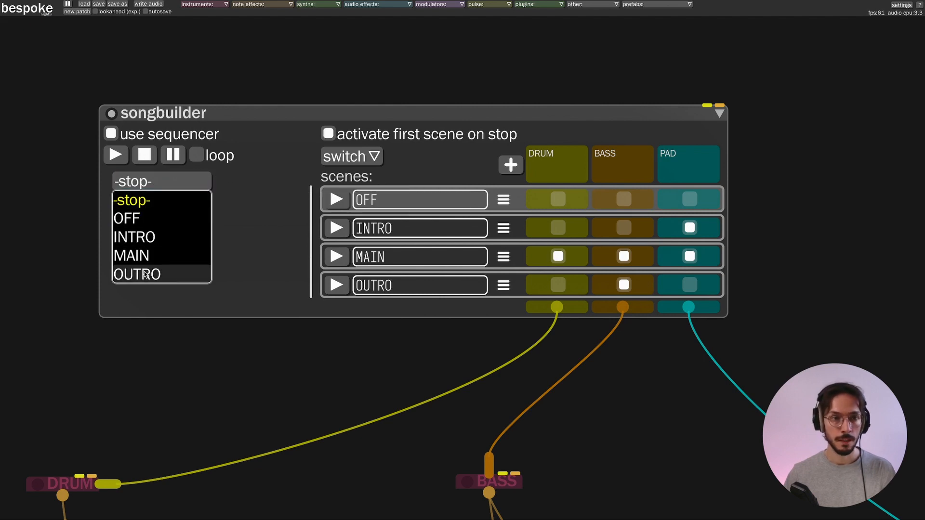
pyautogui.click(147, 237)
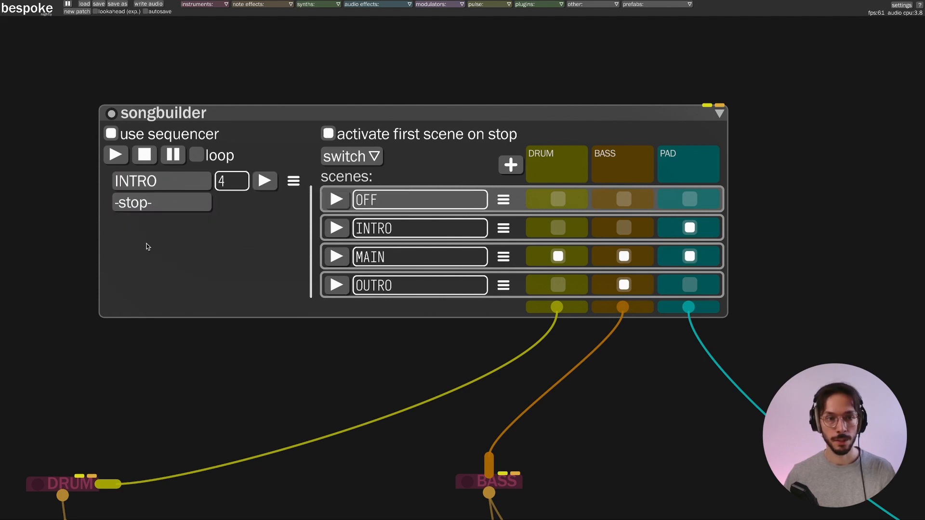
# Step: Add MAIN and OUTRO as the second and third entries of the songbuilder's scene sequence
pyautogui.click(154, 207)
pyautogui.click(146, 275)
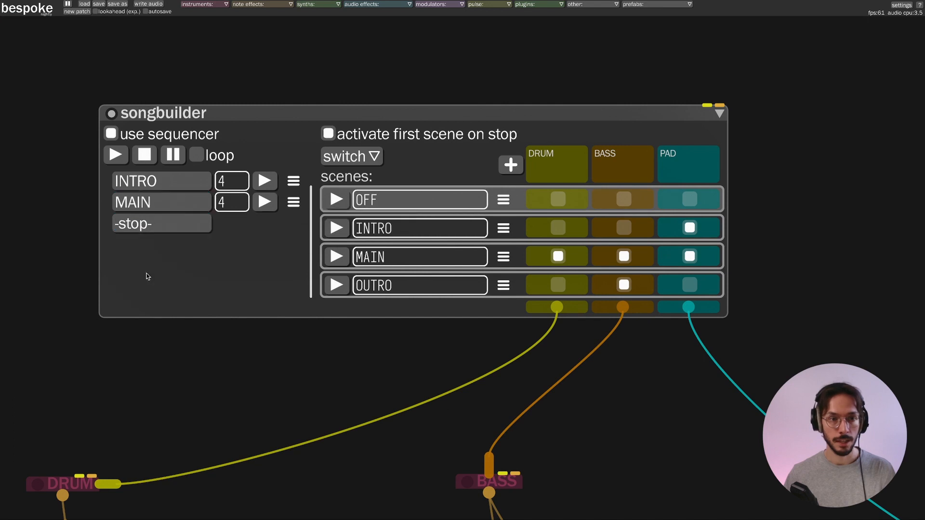
pyautogui.click(167, 230)
pyautogui.click(142, 316)
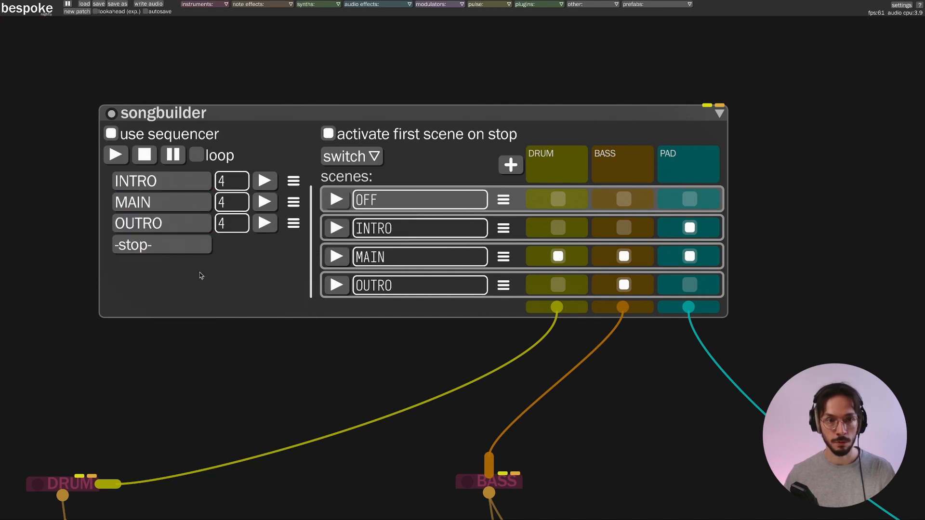
# Step: Set the sequence lengths to 2 for INTRO, 3 for MAIN and 1 for OUTRO
pyautogui.click(229, 183)
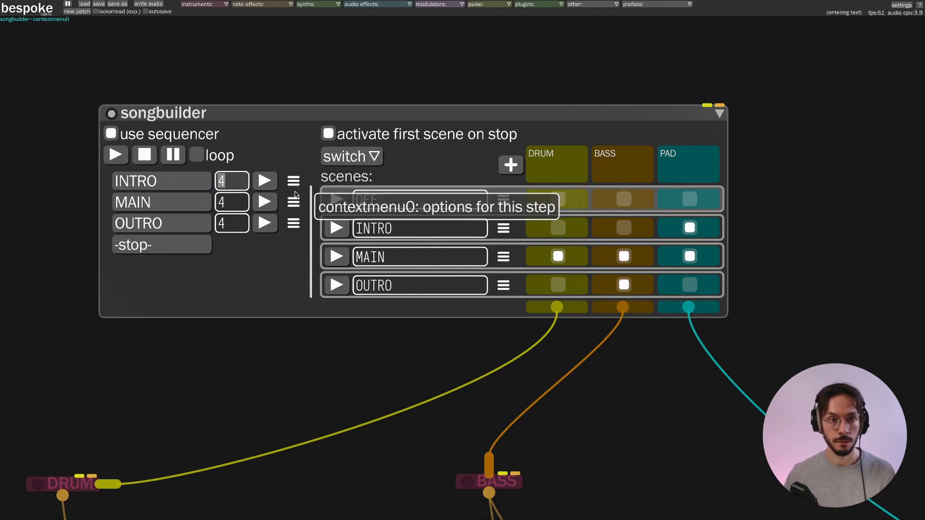
pyautogui.write('2')
pyautogui.click(232, 197)
pyautogui.write('3')
pyautogui.click(231, 221)
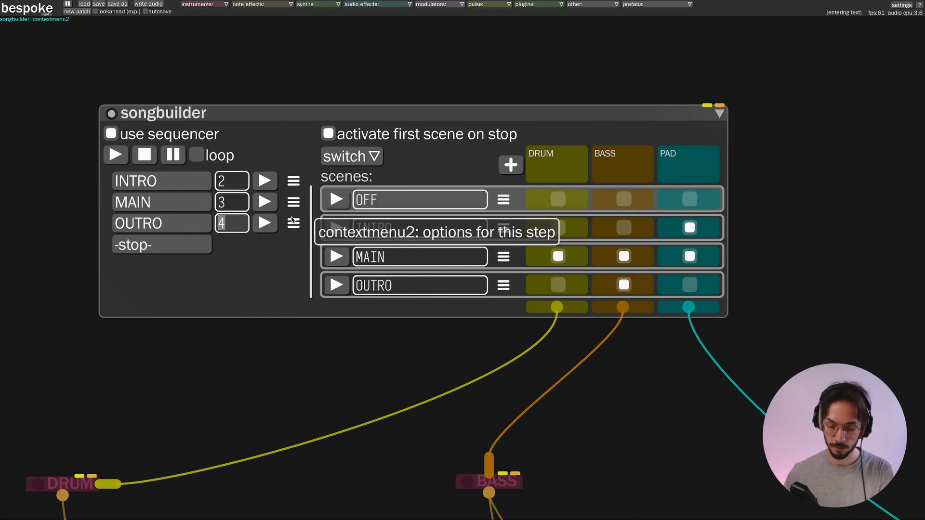
pyautogui.write('1')
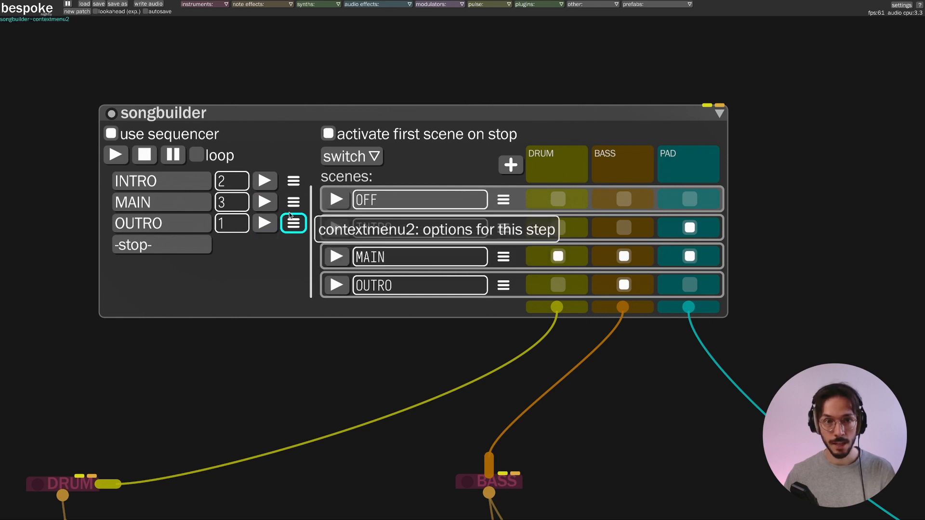
# Step: Enable looping for the scene sequence and set the loop end to 2 to span INTRO through OUTRO
pyautogui.click(292, 183)
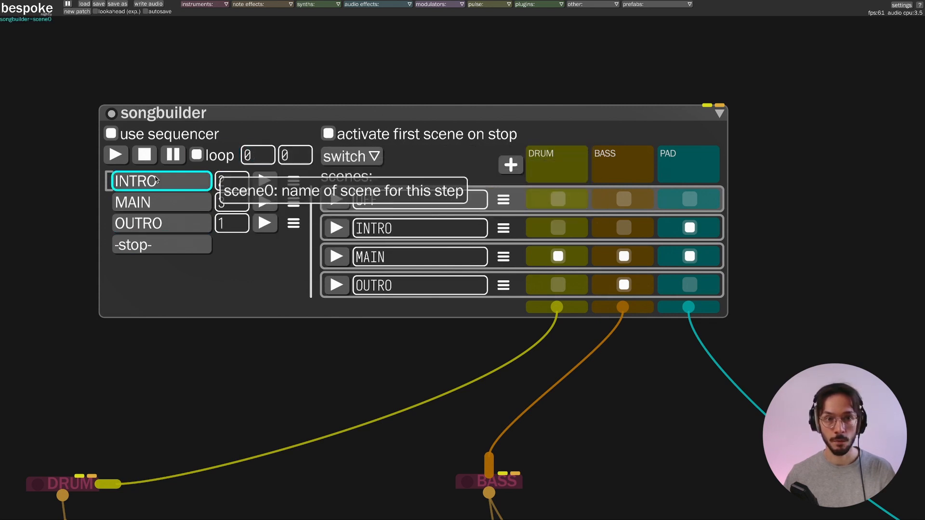
pyautogui.click(296, 156)
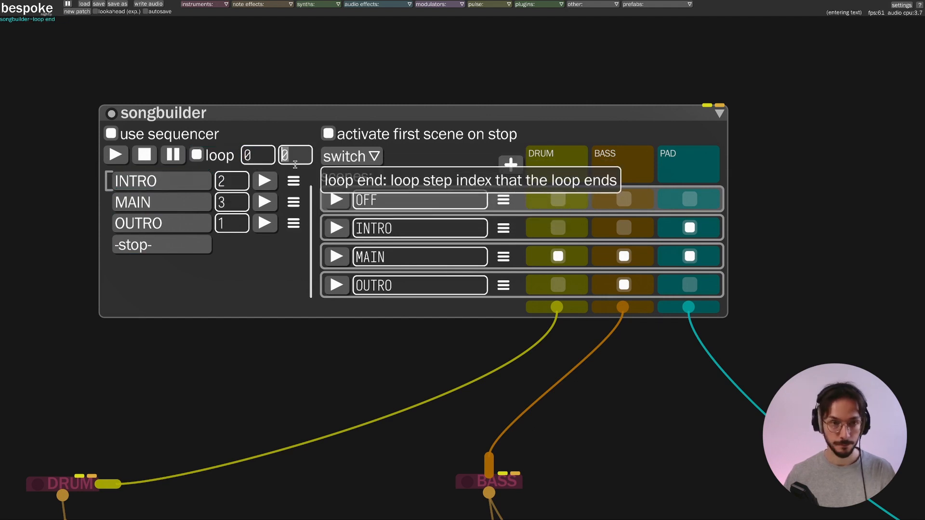
pyautogui.write('2')
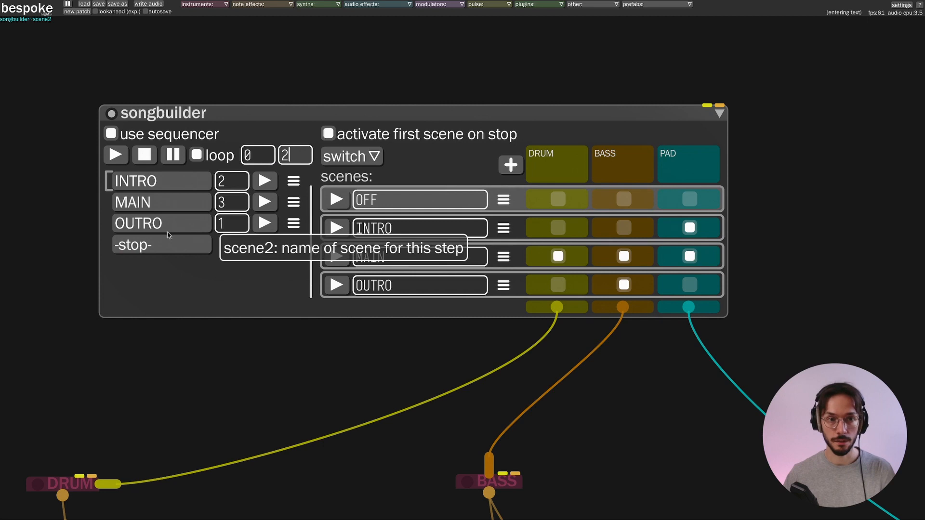
pyautogui.click(253, 250)
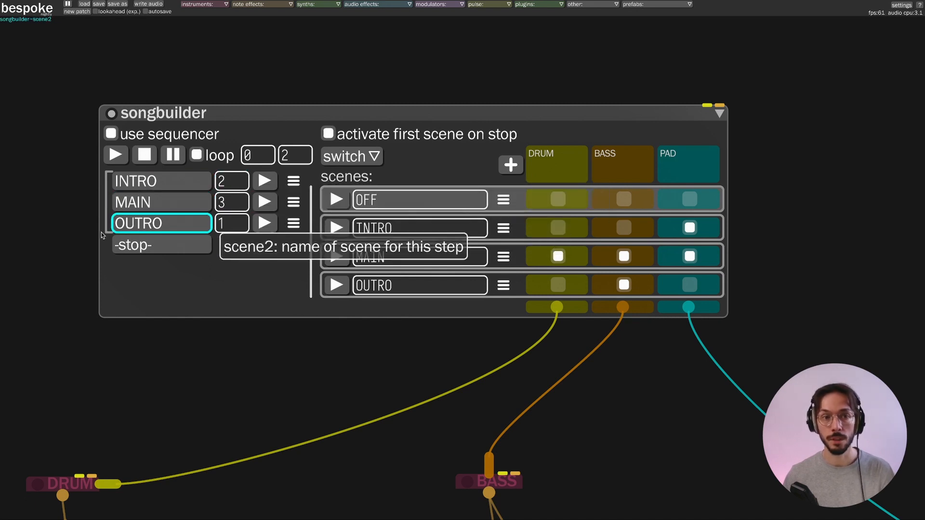
# Step: Play the looped scene sequence from INTRO into MAIN with the whole patch in view, and stop it
pyautogui.scroll(-1, 88, 237)
pyautogui.scroll(-2, 77, 236)
pyautogui.moveTo(77, 235); pyautogui.dragTo(248, 147)
pyautogui.scroll(-3, 227, 182)
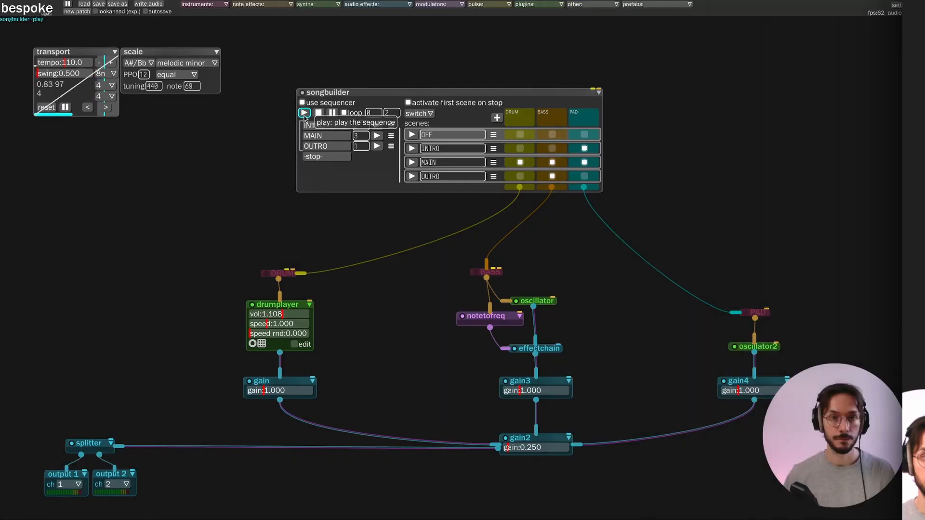
pyautogui.click(304, 114)
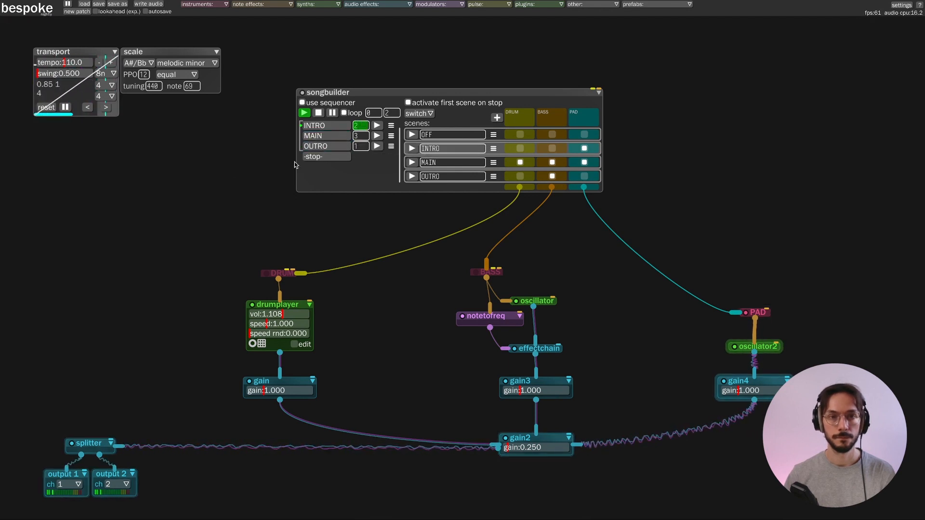
pyautogui.click(323, 115)
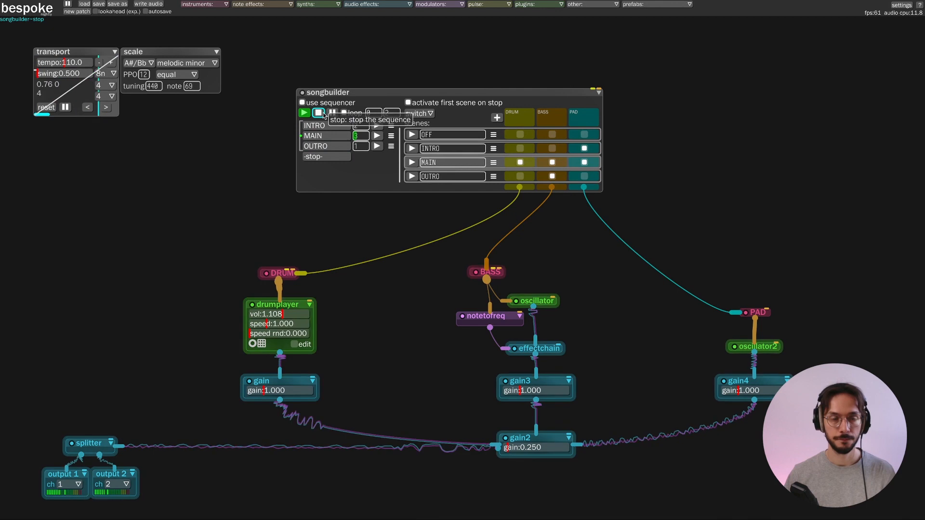
pyautogui.click(323, 116)
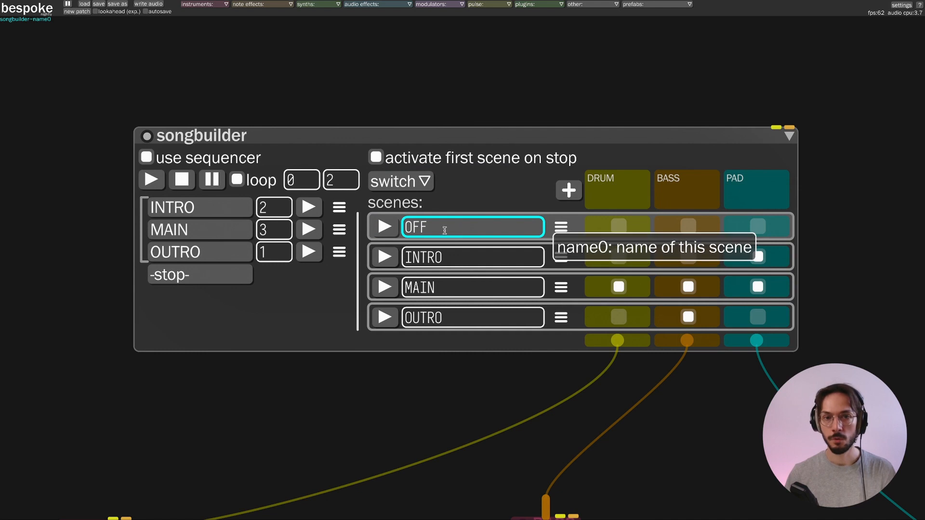
# Step: Add an OFF entry to the scene sequence and move it up to the first position
pyautogui.click(215, 283)
pyautogui.click(180, 315)
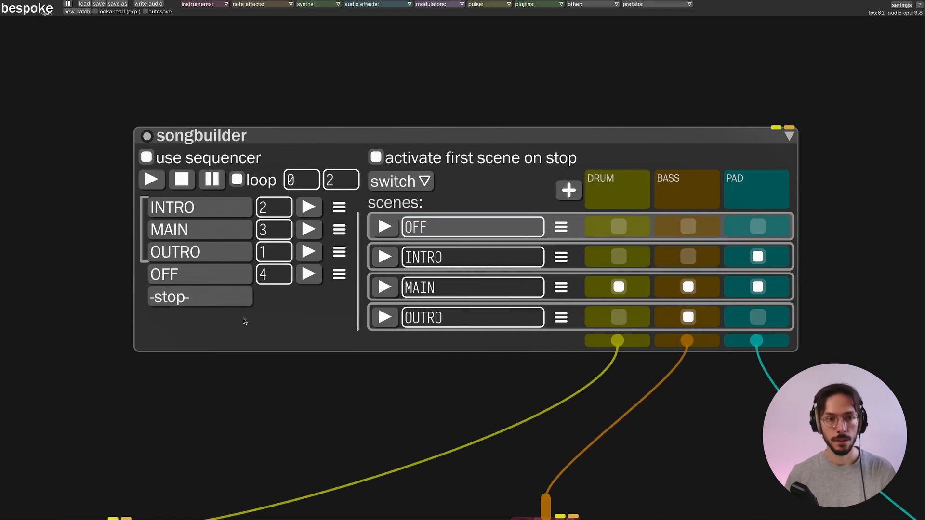
pyautogui.click(339, 275)
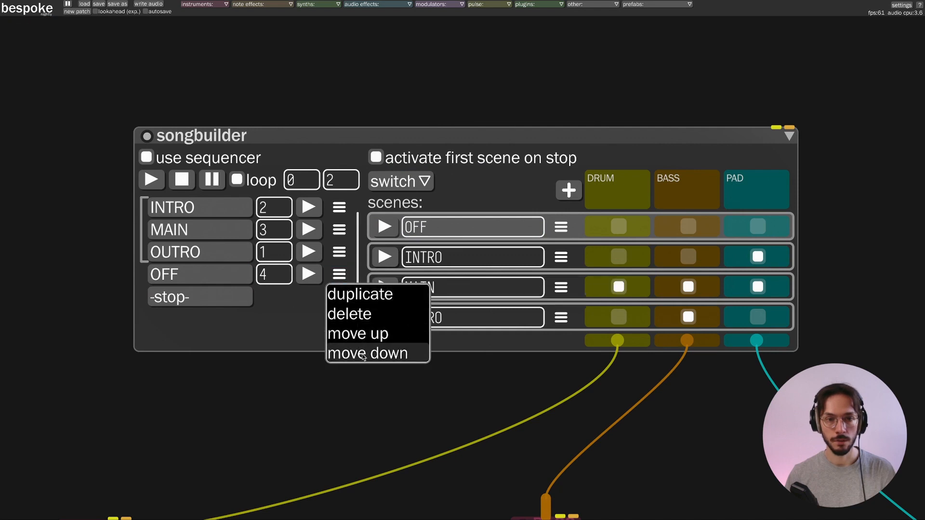
pyautogui.click(376, 337)
pyautogui.click(340, 252)
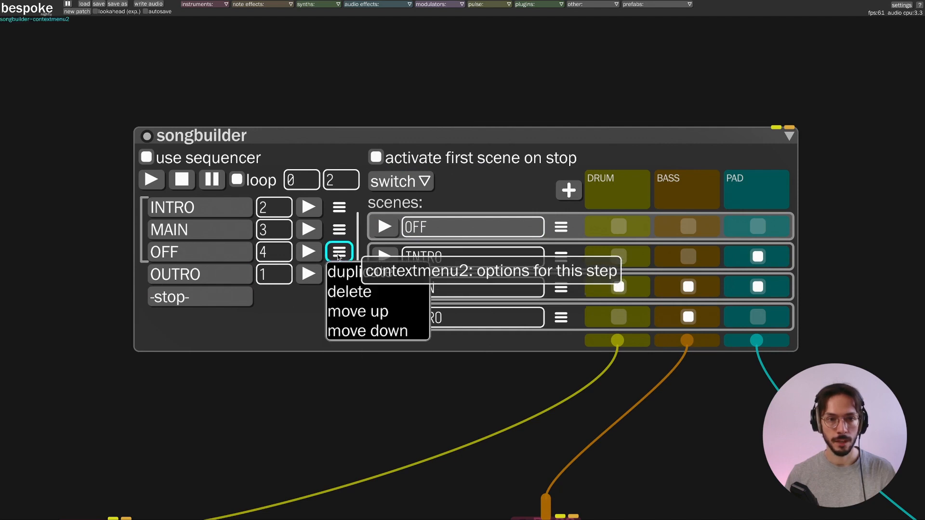
pyautogui.click(371, 312)
pyautogui.click(339, 230)
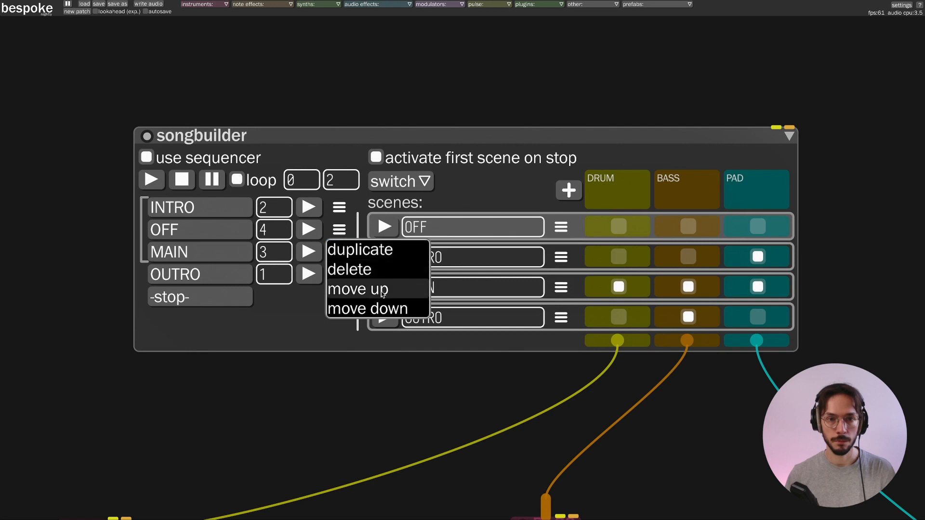
pyautogui.click(359, 289)
# Step: Set the sequence's loop start to 1 and loop end to 3, leaving OFF outside the loop
pyautogui.click(312, 184)
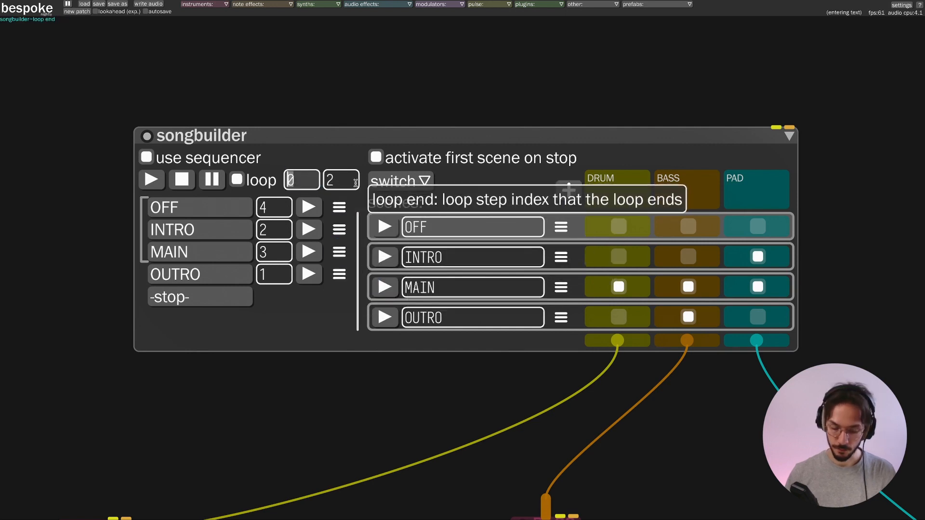
pyautogui.write('1')
pyautogui.click(355, 179)
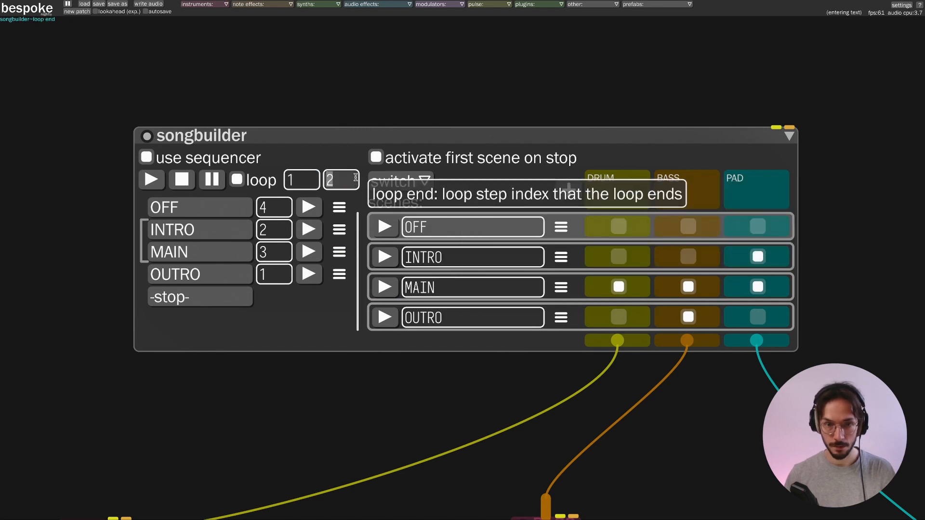
pyautogui.write('3')
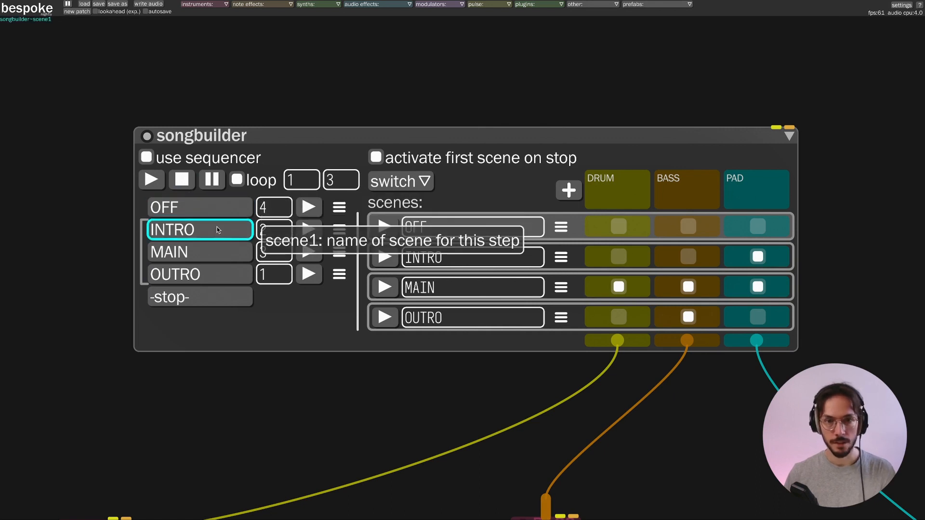
# Step: Set the length of the OFF entry in the scene sequence to 1
pyautogui.click(270, 206)
pyautogui.write('1')
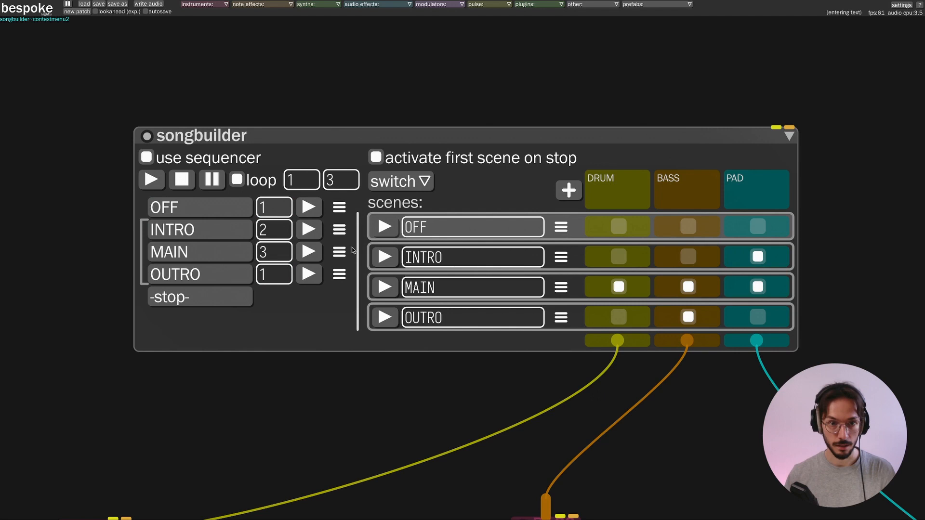
pyautogui.press('Return')
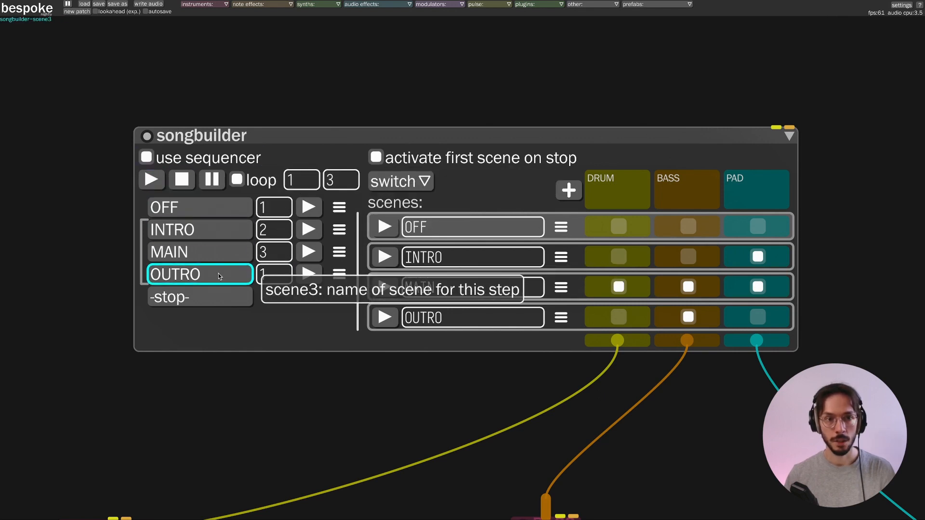
# Step: Test the sequence with its OFF lead-in by playing it twice from the start, stopping after each run
pyautogui.scroll(-3, 53, 261)
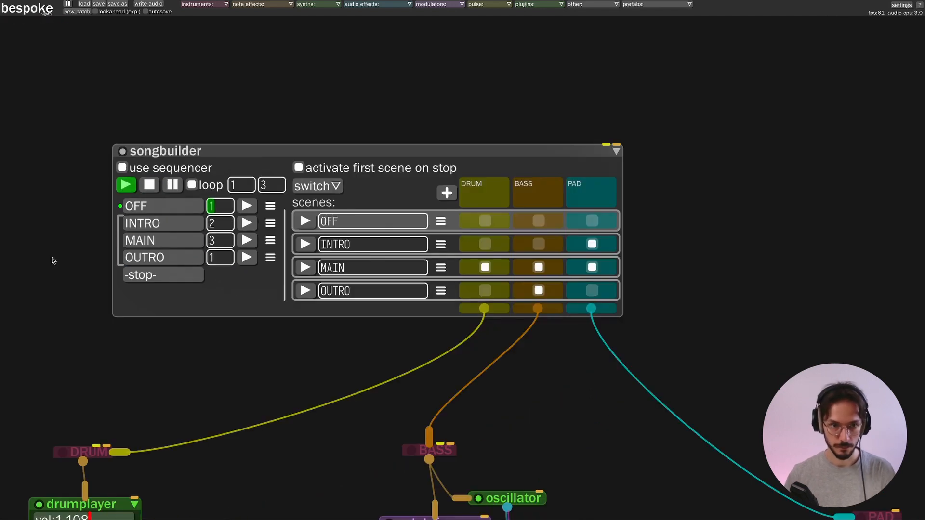
pyautogui.moveTo(56, 255); pyautogui.dragTo(183, 250)
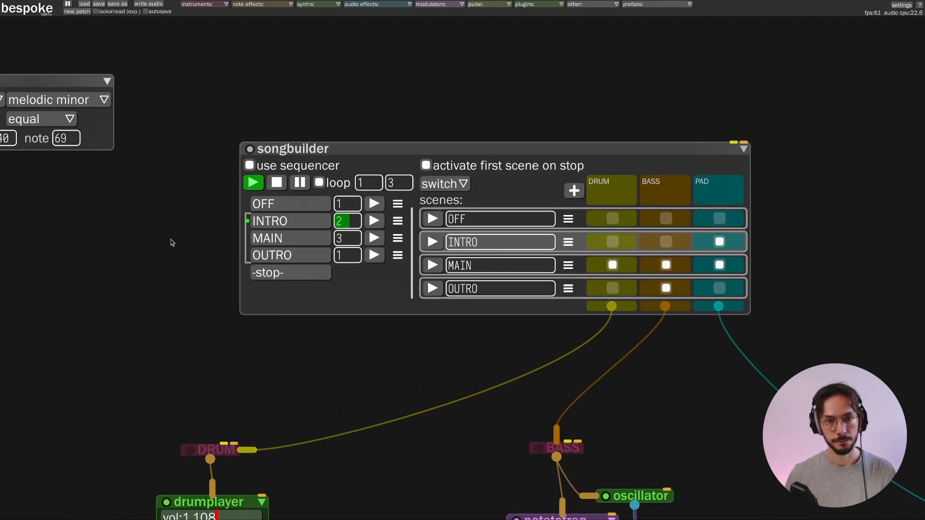
pyautogui.click(276, 183)
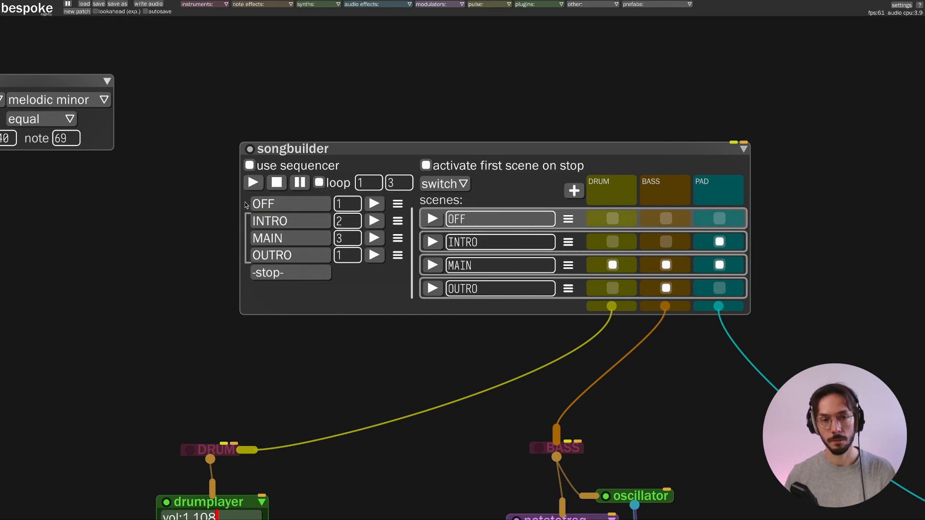
pyautogui.click(251, 183)
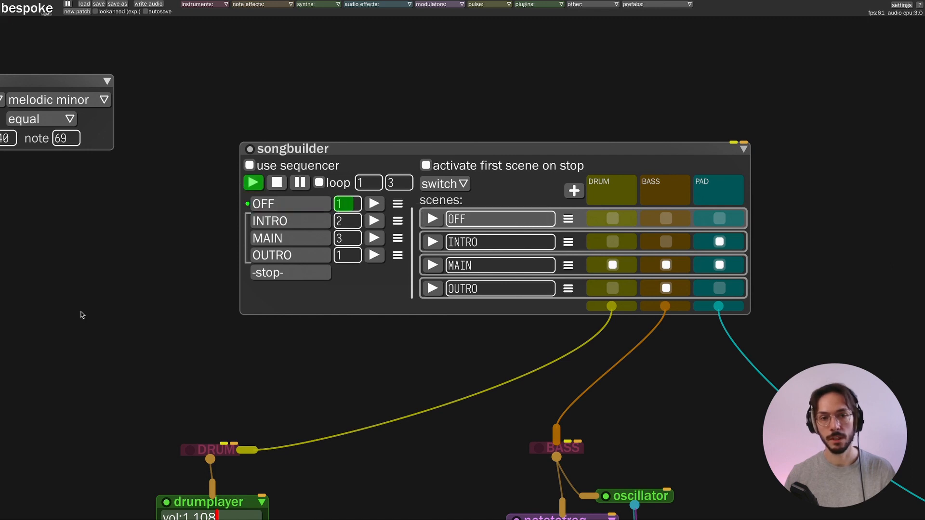
pyautogui.click(279, 185)
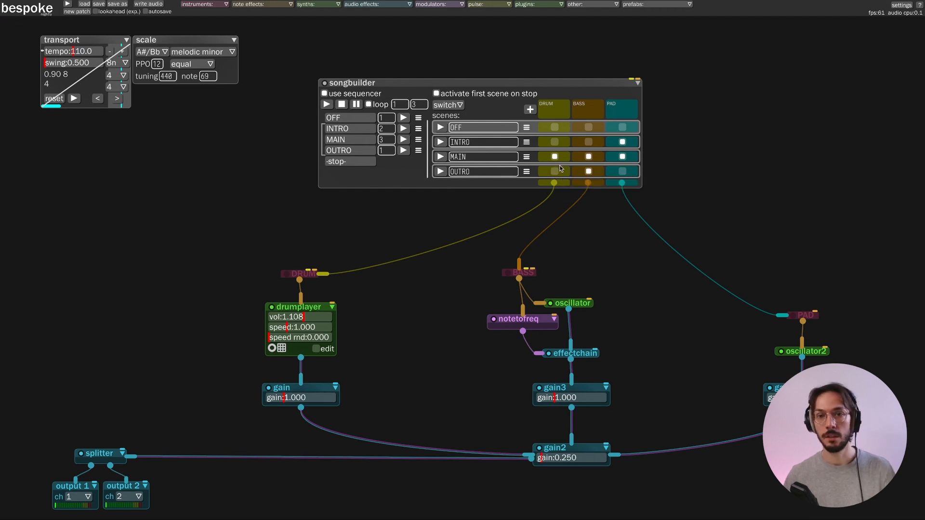
pyautogui.click(622, 156)
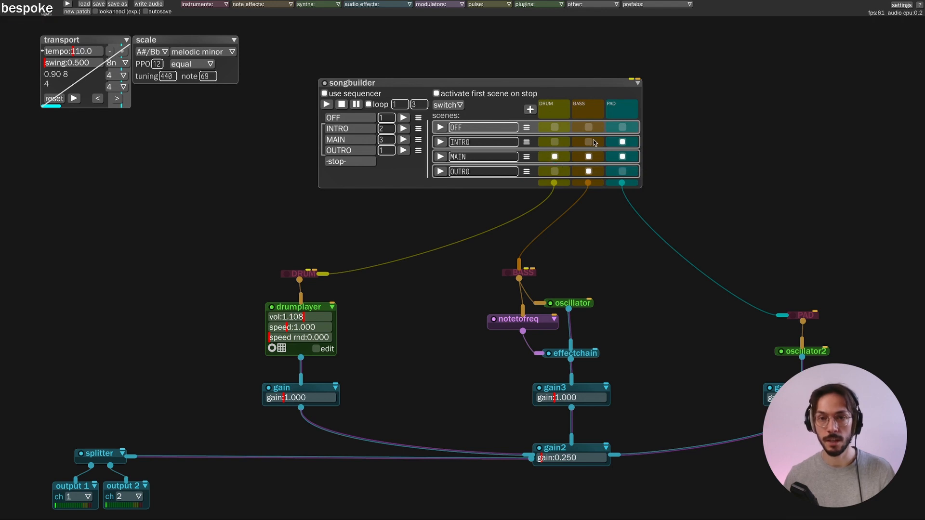